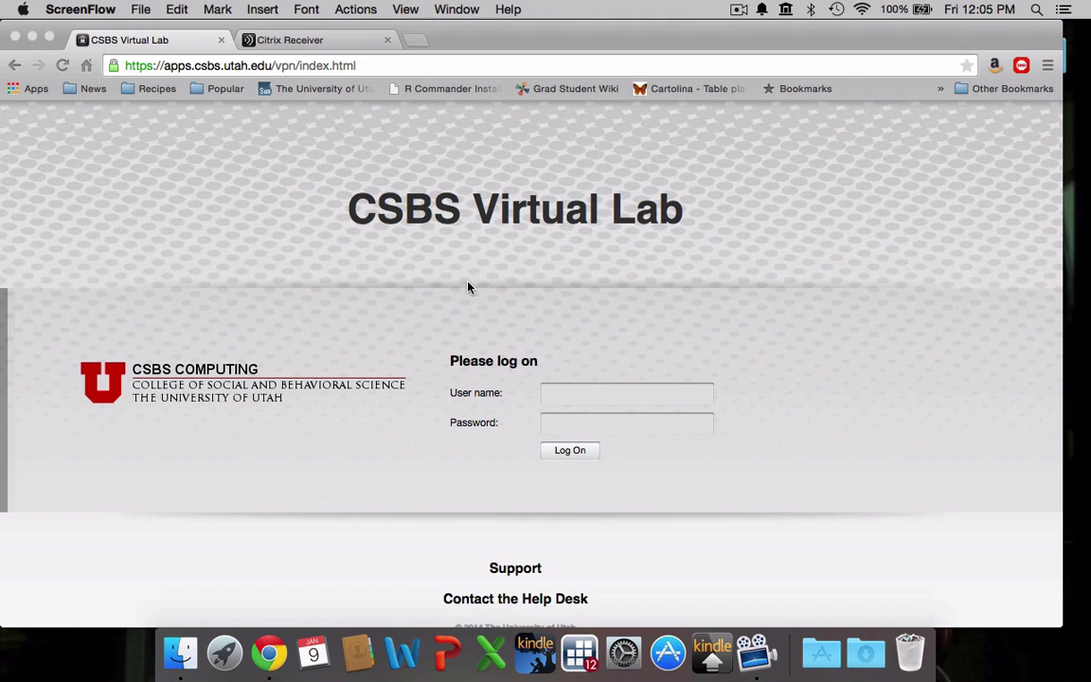
Launch IBM SPSS Statistics 22 from the Statistics folder on Citrix Receiver's apps page
{"action": "left_click", "coordinate": [301, 38]}
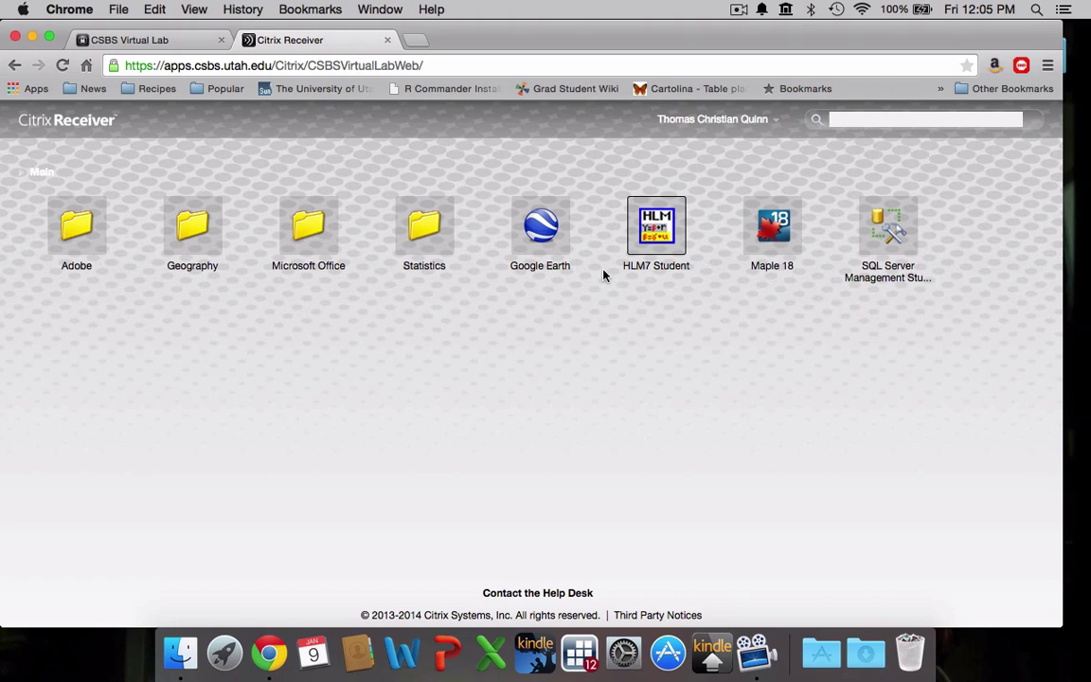
{"action": "left_click", "coordinate": [776, 124]}
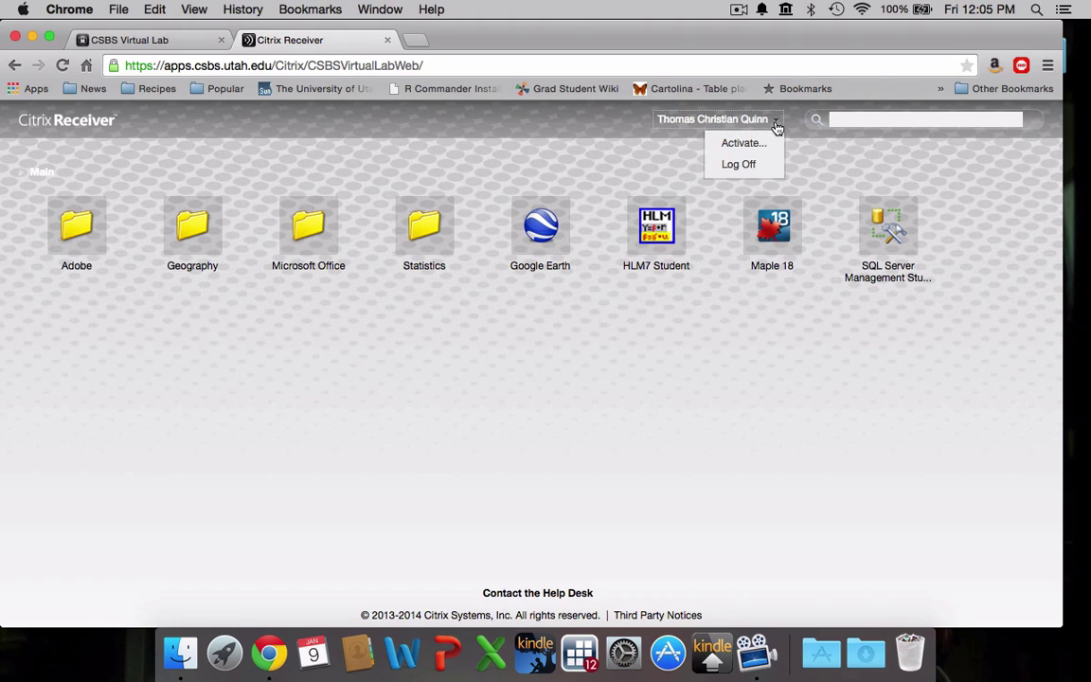
{"action": "left_click", "coordinate": [838, 181]}
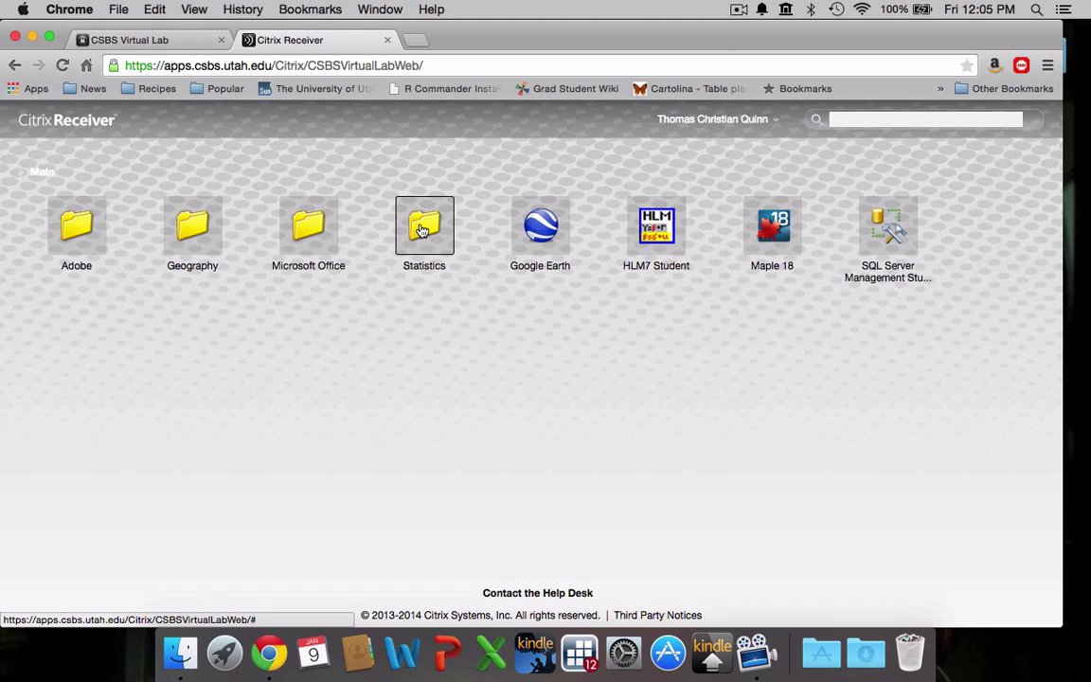
{"action": "left_click", "coordinate": [422, 232]}
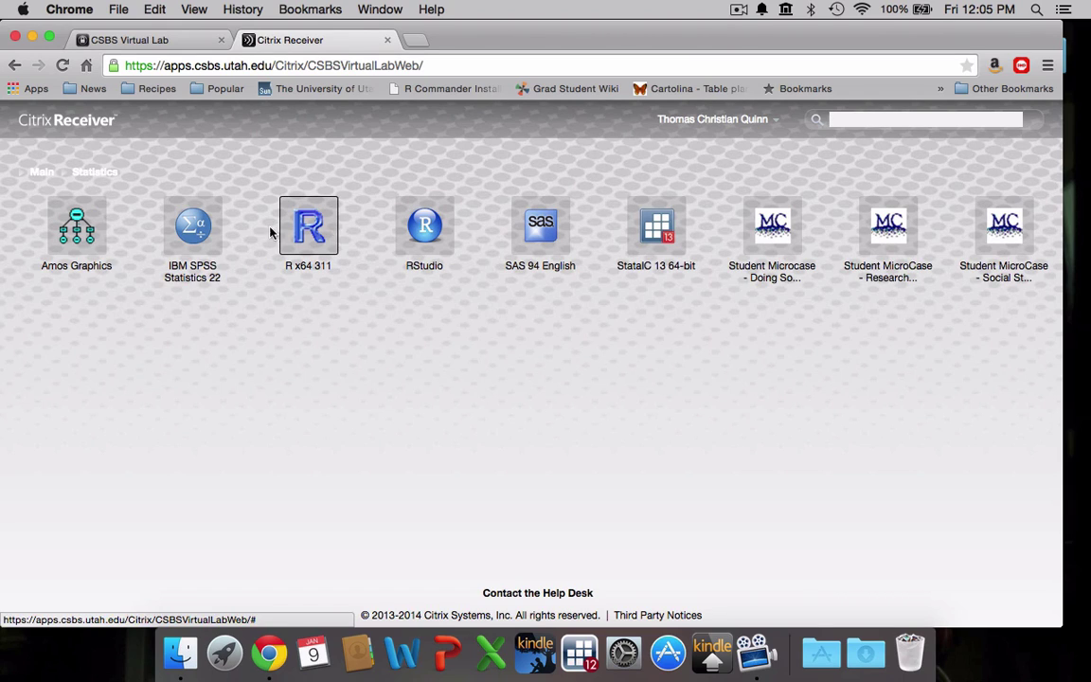
{"action": "left_click", "coordinate": [197, 225]}
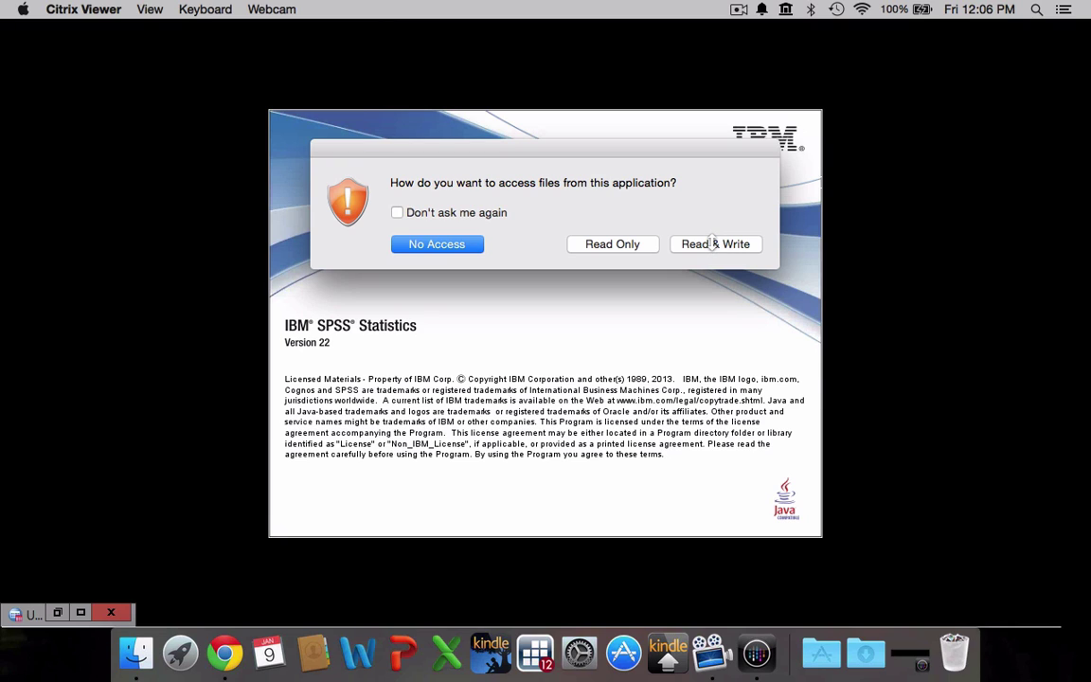
Grant SPSS Read & Write file access once the splash screen finishes
{"action": "left_click", "coordinate": [715, 244]}
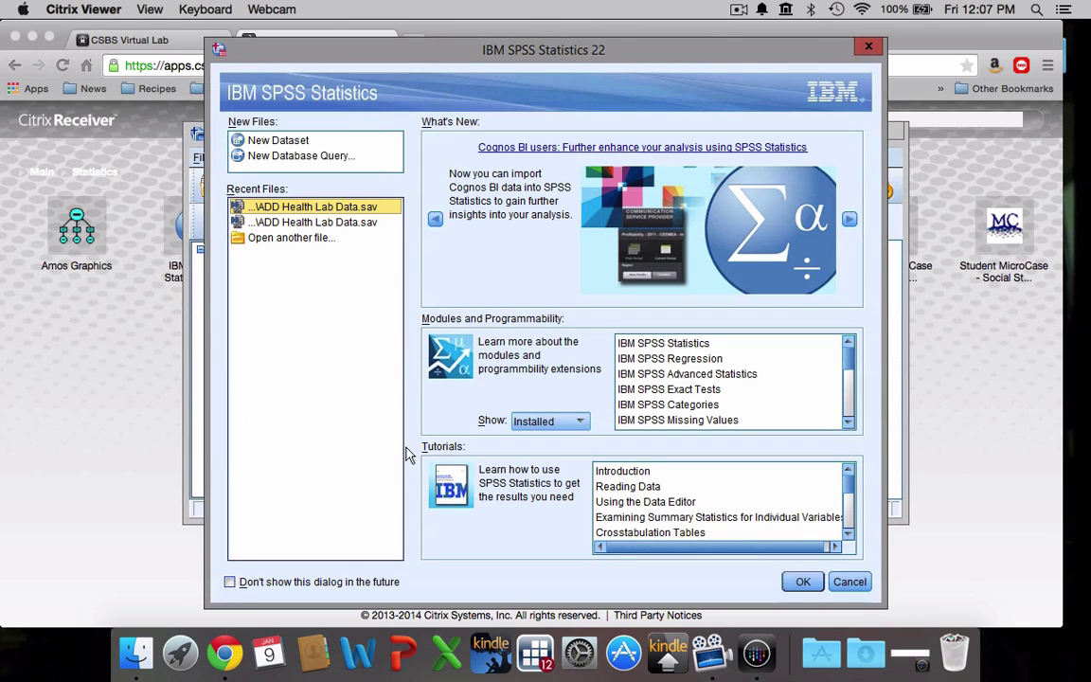
Tick 'Don't show this dialog in the future' and close the welcome dialog
{"action": "left_click", "coordinate": [232, 582]}
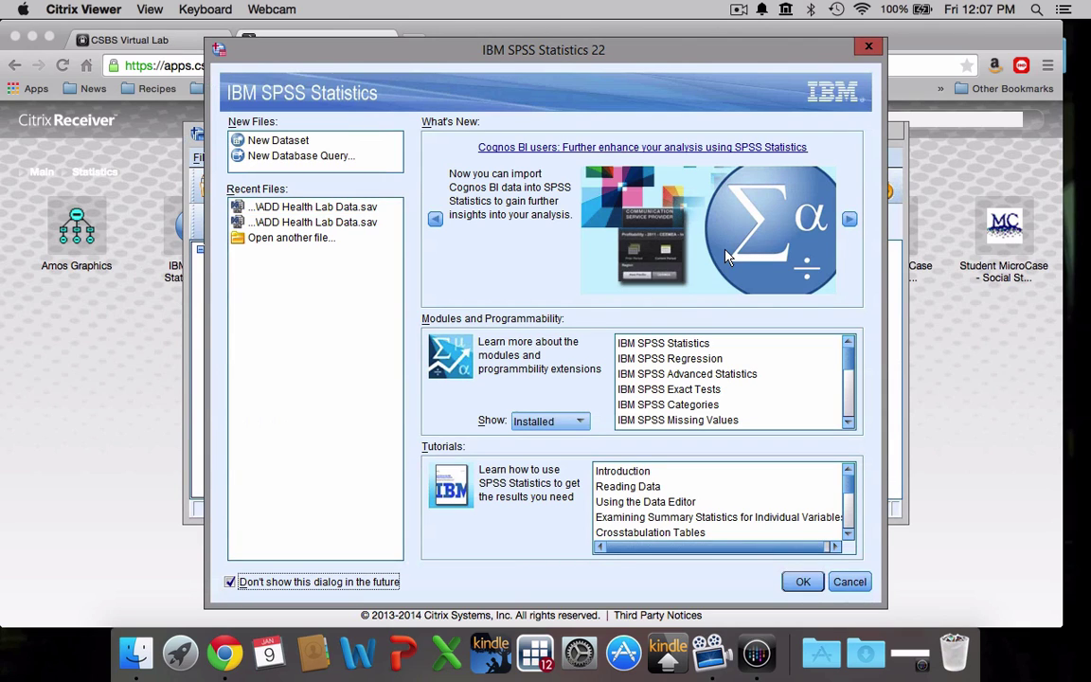
{"action": "left_click", "coordinate": [868, 48]}
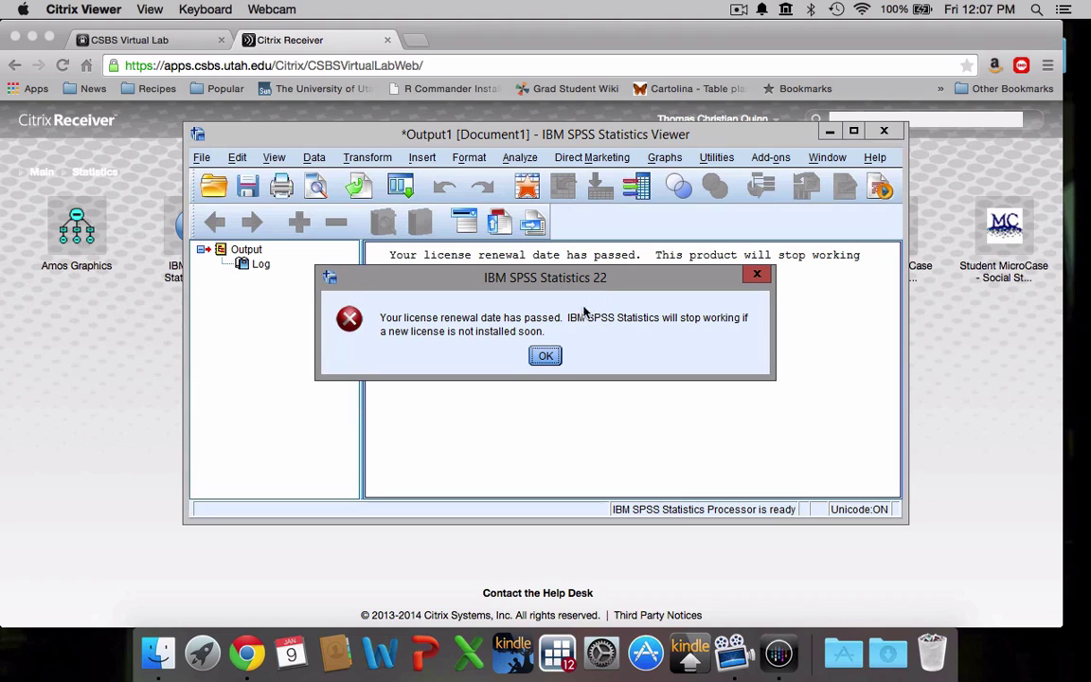
Dismiss the licence renewal warning and show the empty Untitled1 Data Editor in Data View
{"action": "left_click", "coordinate": [544, 357]}
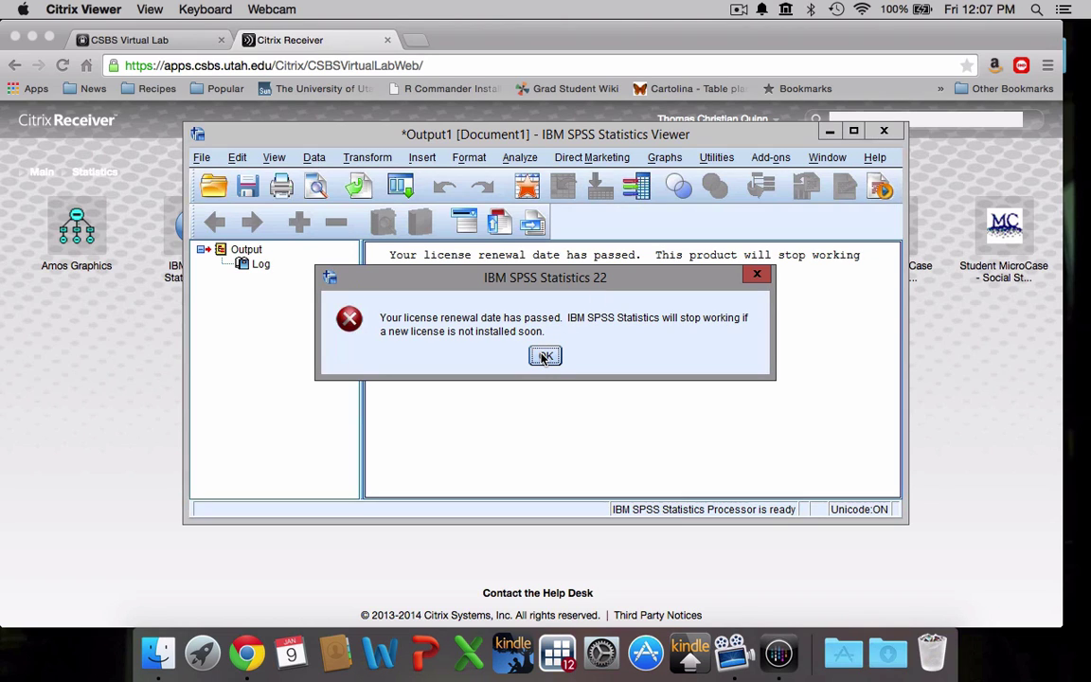
{"action": "left_click", "coordinate": [545, 357]}
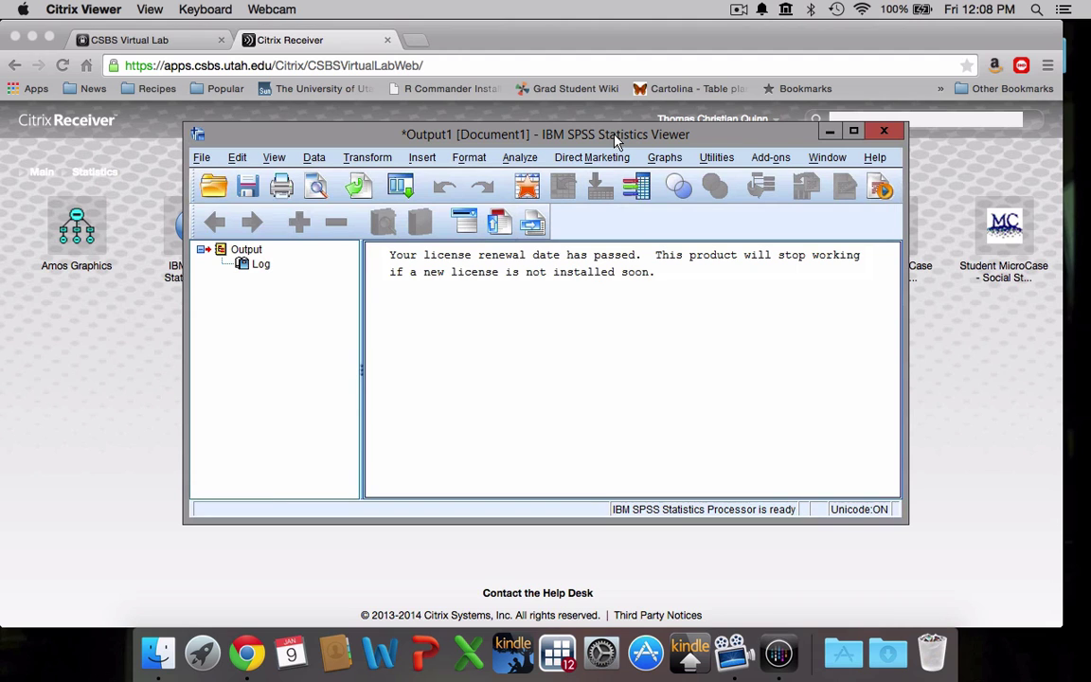
{"action": "left_click_drag", "start_coordinate": [618, 143], "coordinate": [611, 180]}
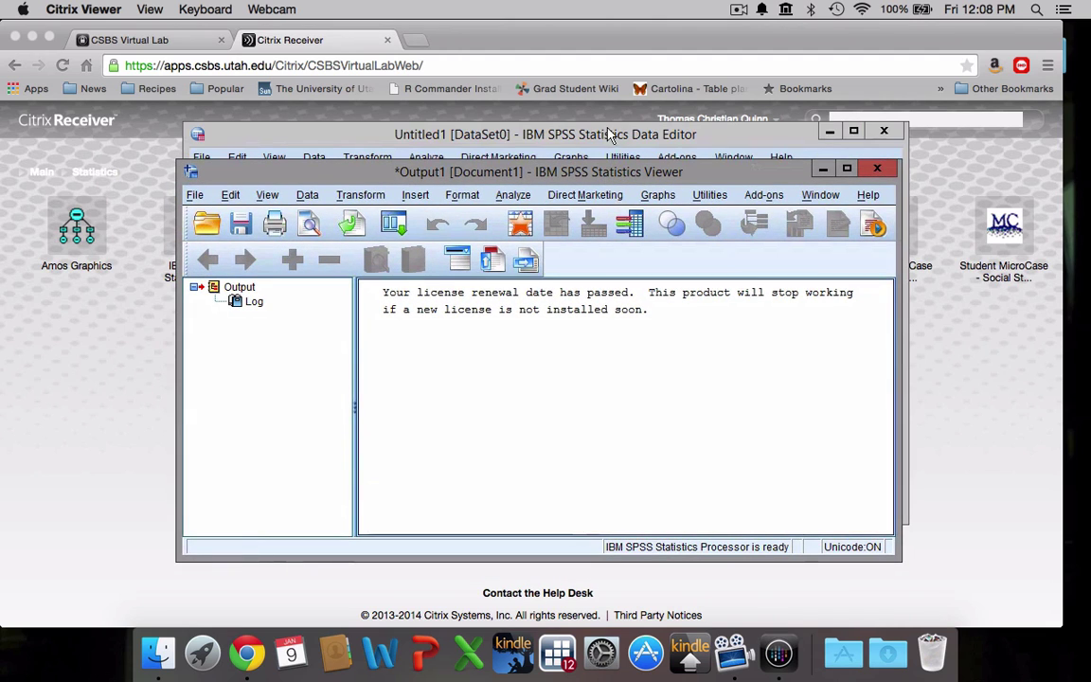
{"action": "left_click", "coordinate": [600, 138]}
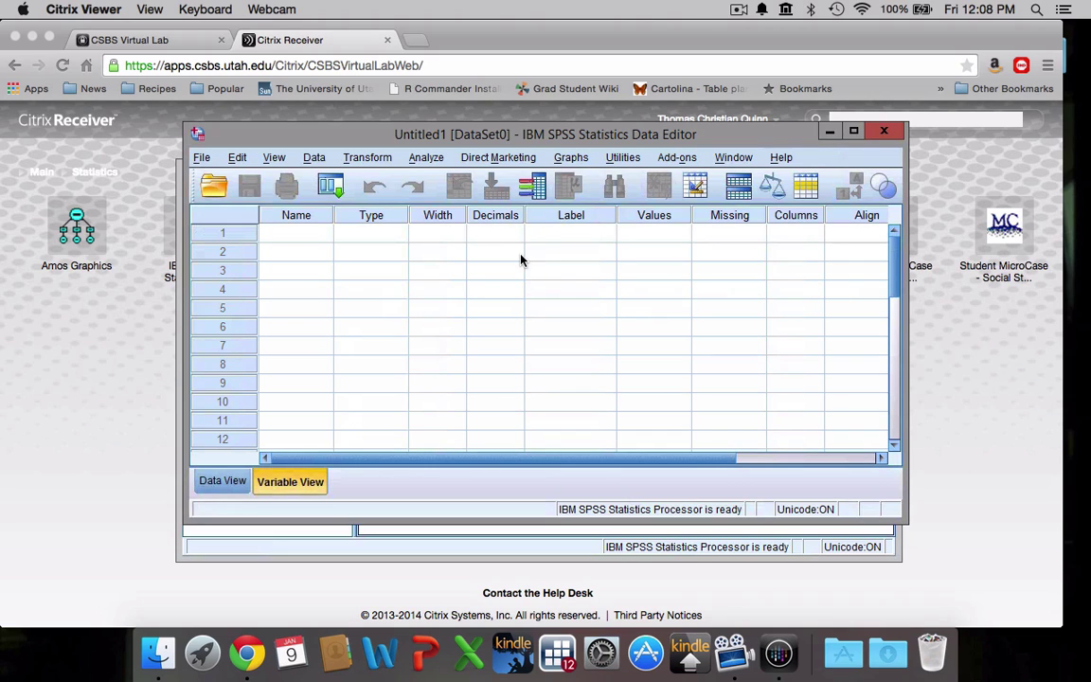
{"action": "left_click", "coordinate": [224, 482]}
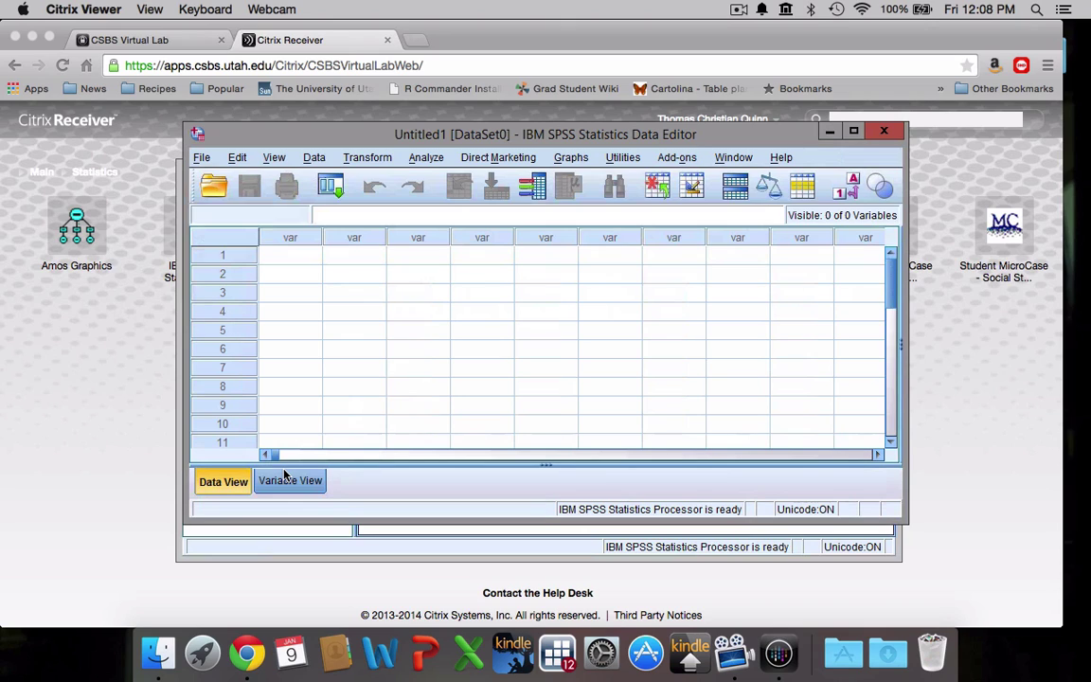
Bring up the Open Data dialog and browse the Look in list of locations
{"action": "left_click", "coordinate": [220, 190]}
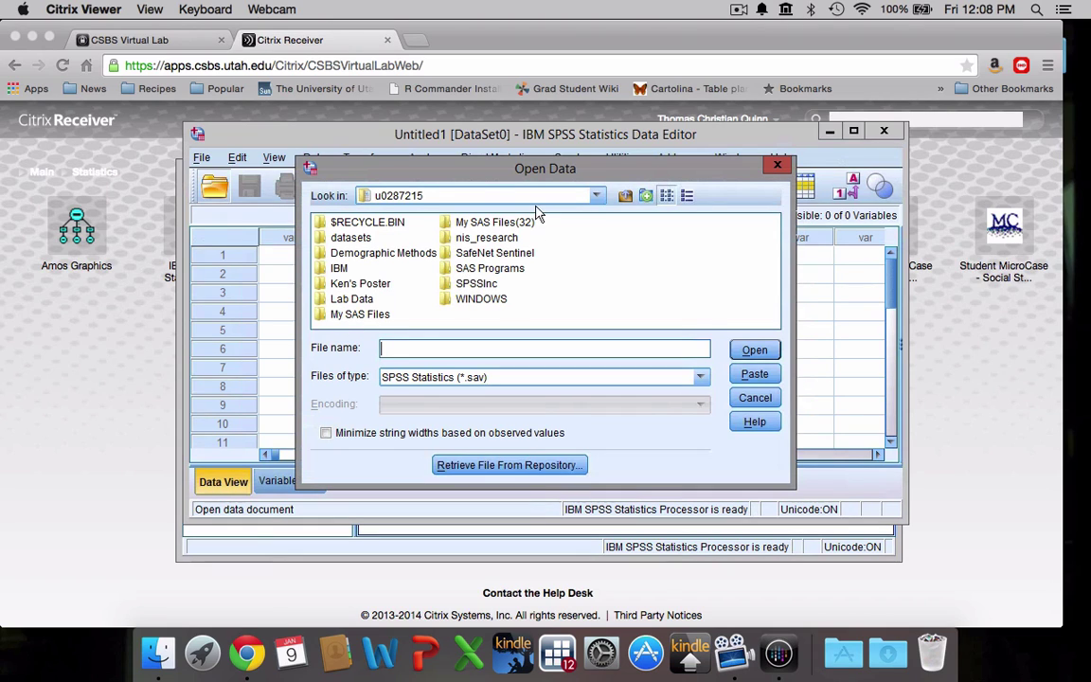
{"action": "left_click", "coordinate": [594, 343]}
{"action": "left_click", "coordinate": [597, 200]}
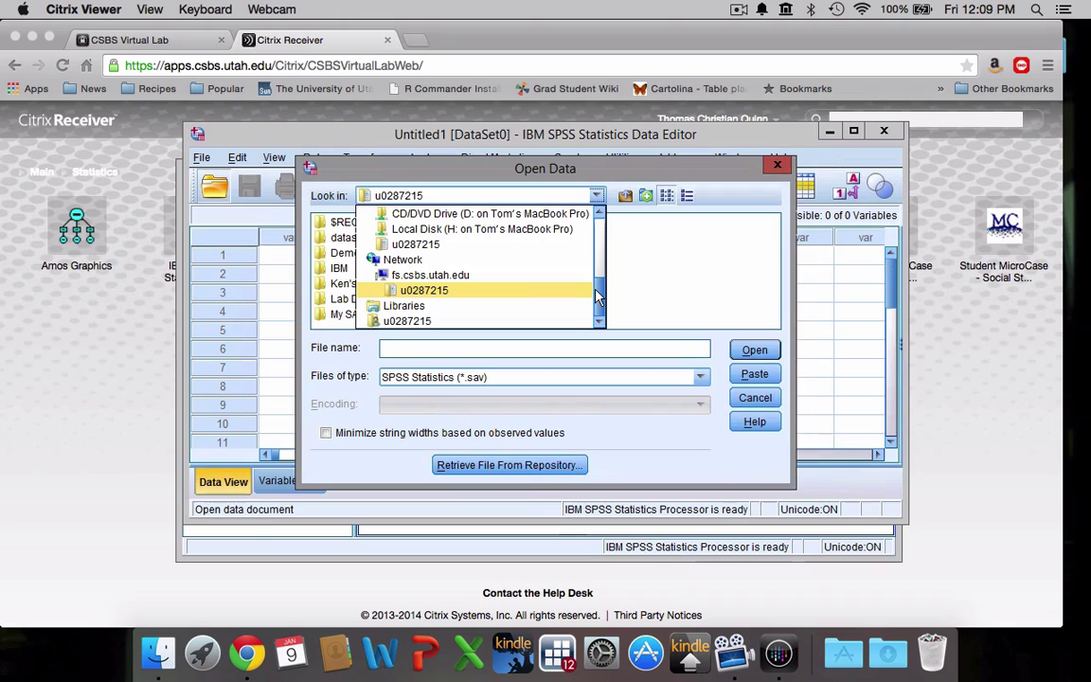
{"action": "left_click_drag", "start_coordinate": [598, 298], "coordinate": [599, 216]}
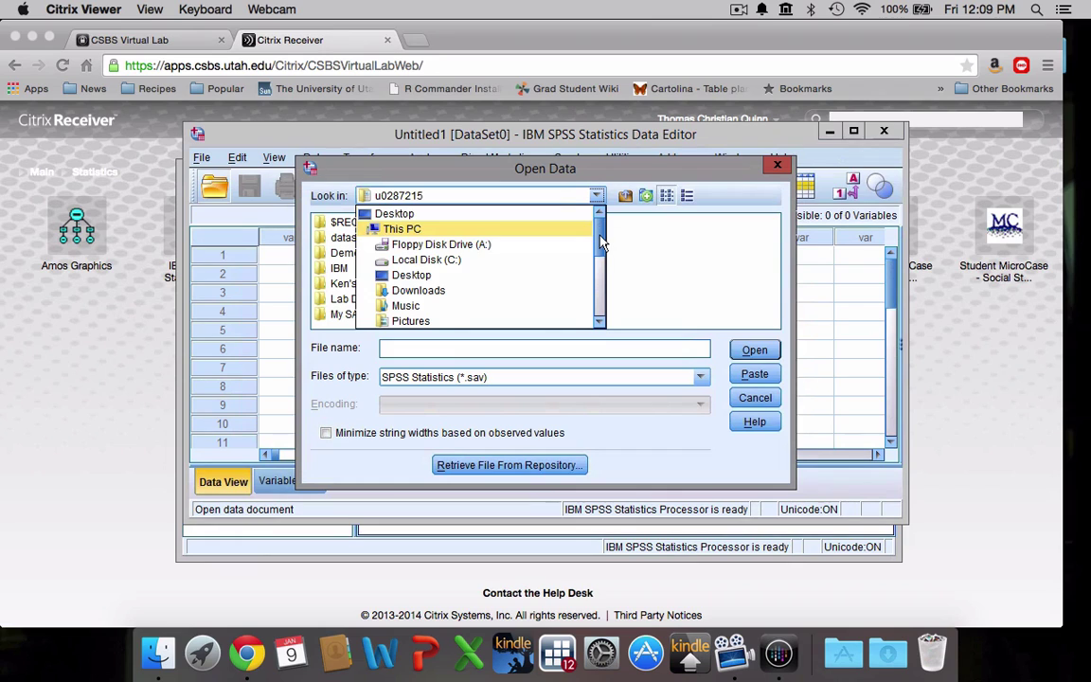
{"action": "left_click_drag", "start_coordinate": [601, 234], "coordinate": [602, 272]}
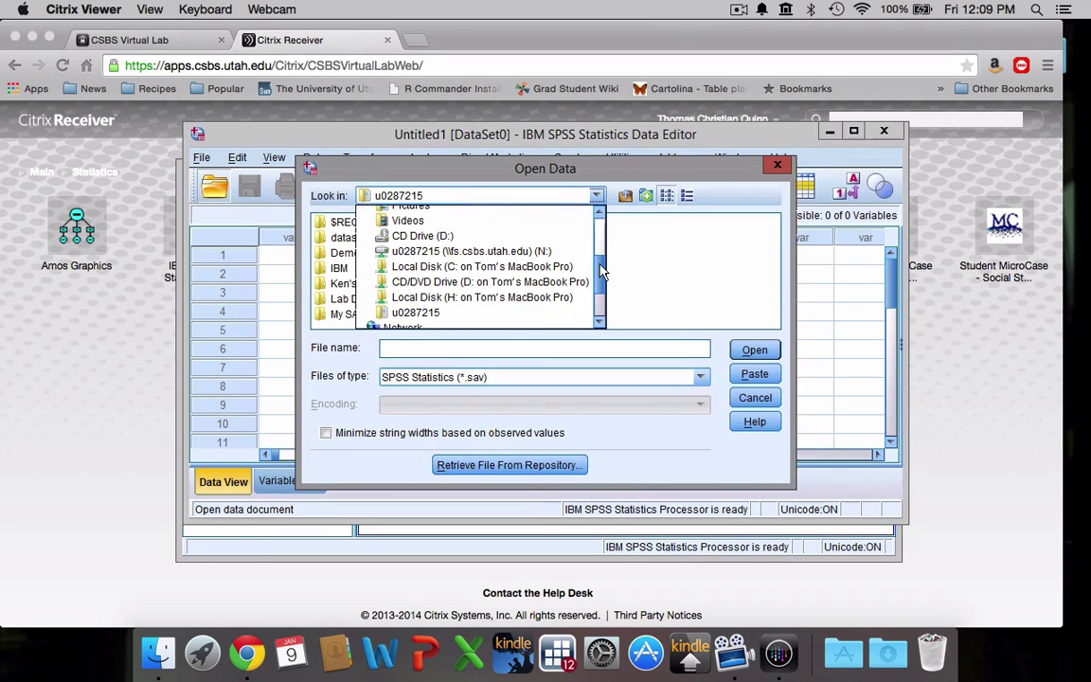
Browse from Local Disk (C:) through Users and the home folder into Desktop
{"action": "left_click", "coordinate": [542, 268]}
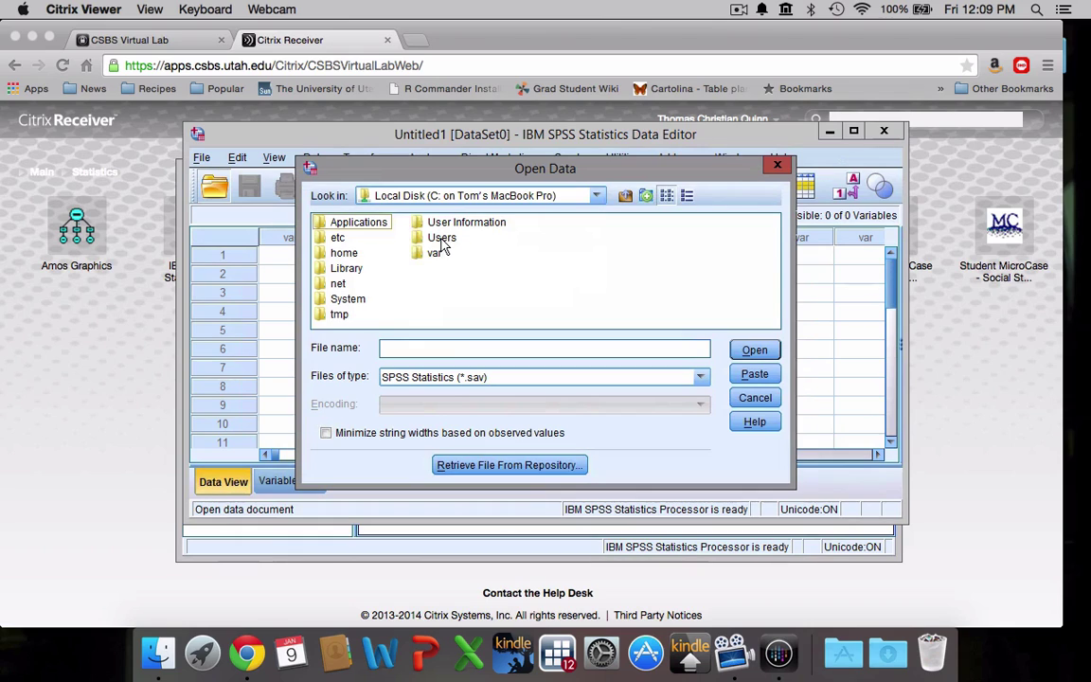
{"action": "left_click", "coordinate": [441, 239]}
{"action": "double_click", "coordinate": [442, 240]}
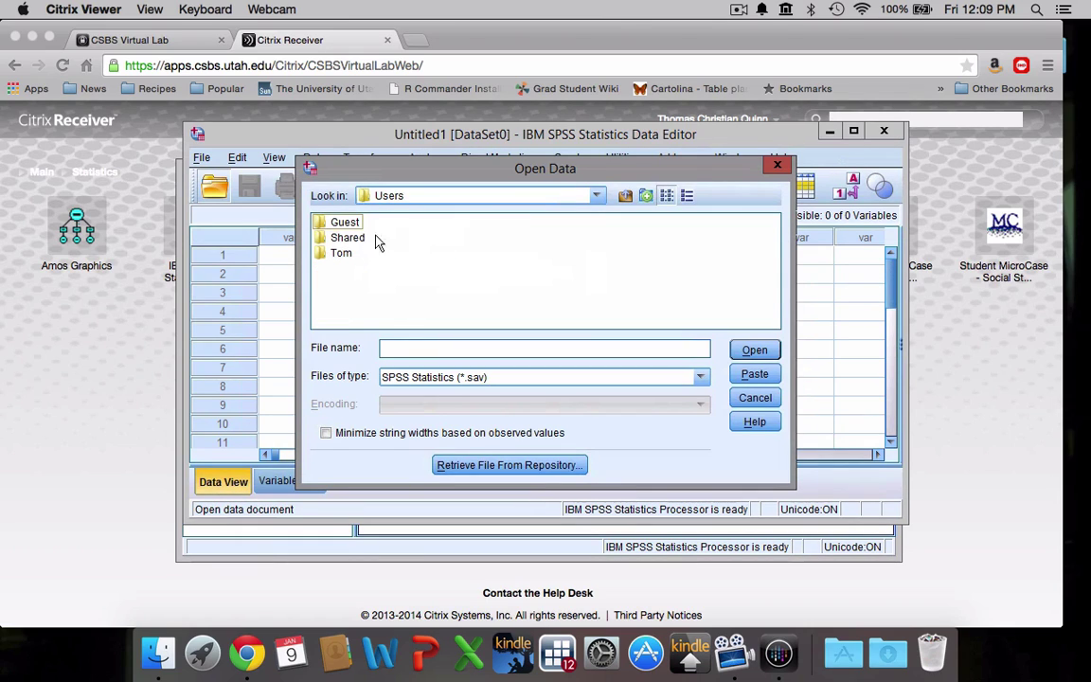
{"action": "left_click", "coordinate": [341, 256]}
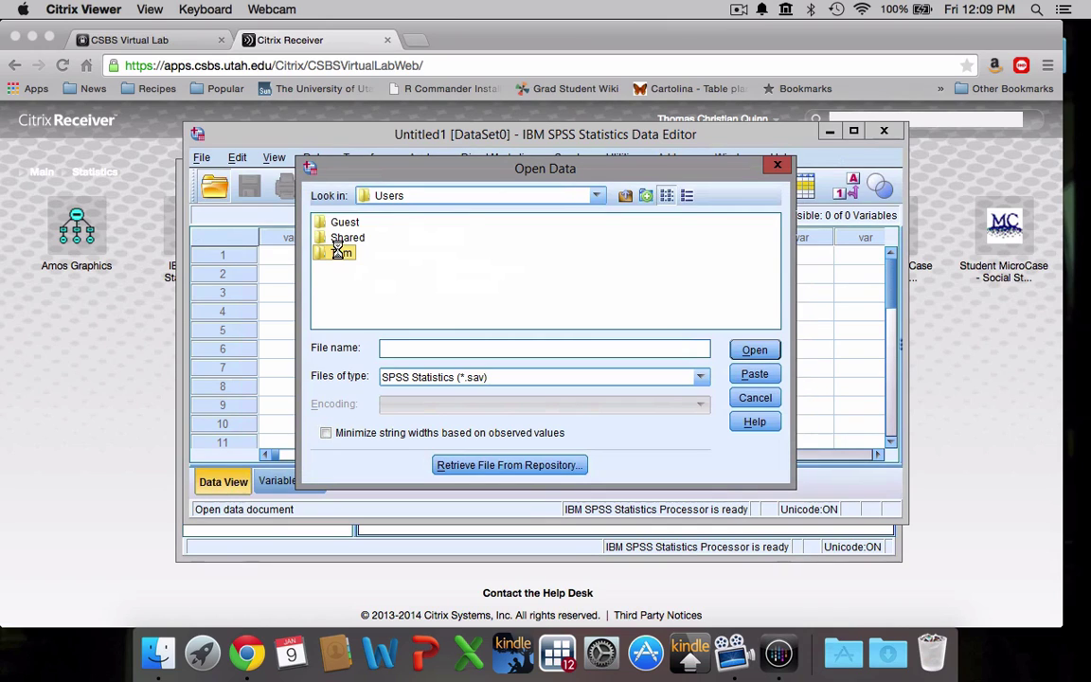
{"action": "double_click", "coordinate": [341, 256]}
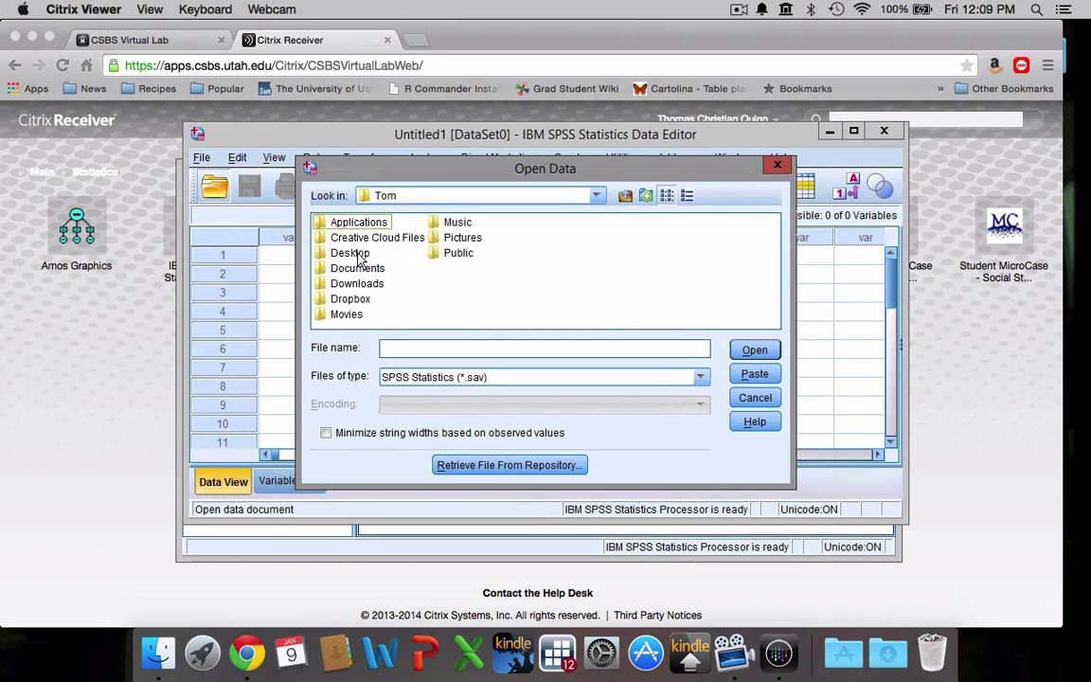
{"action": "left_click", "coordinate": [352, 256]}
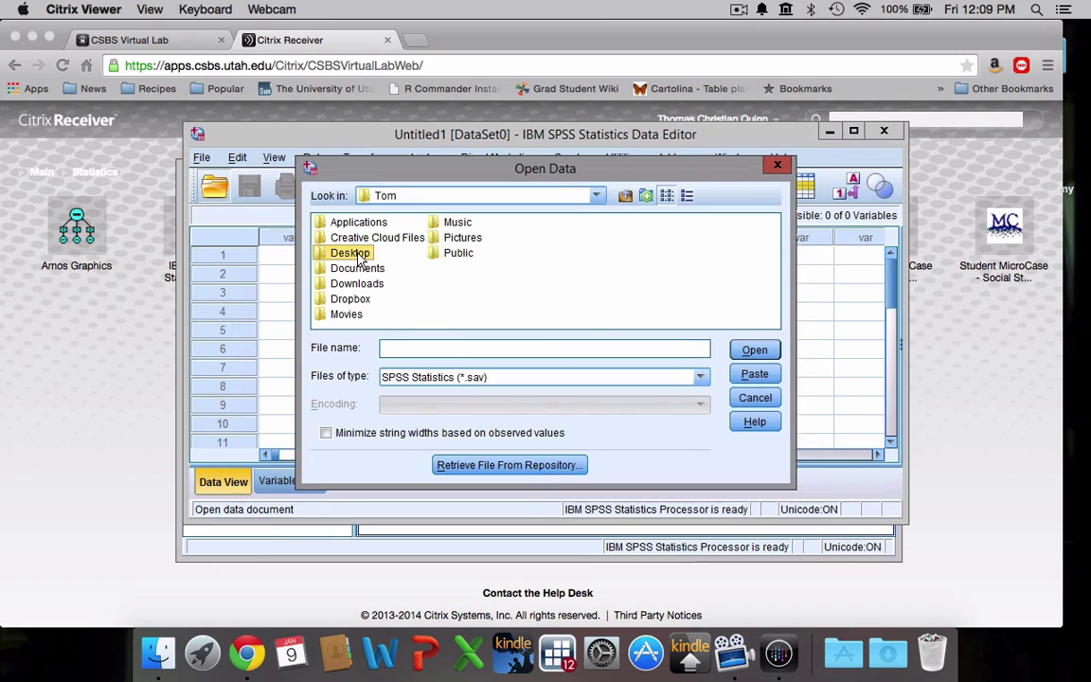
{"action": "double_click", "coordinate": [357, 254]}
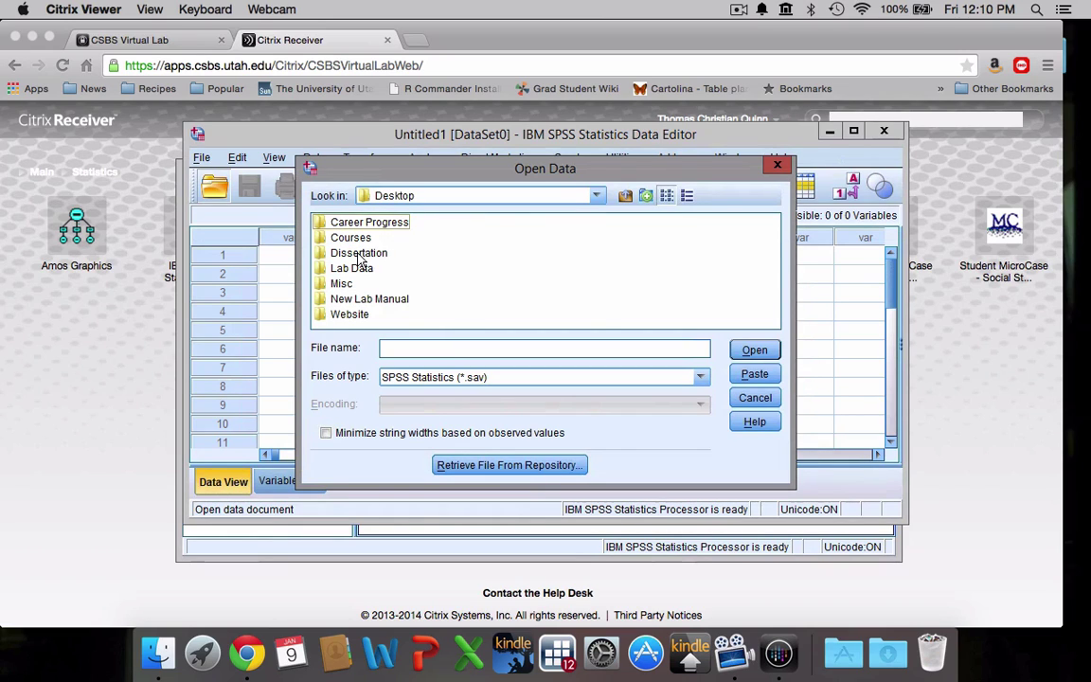
Open the Lab Data folder and select ADD Health Lab Data.sav
{"action": "left_click", "coordinate": [351, 270]}
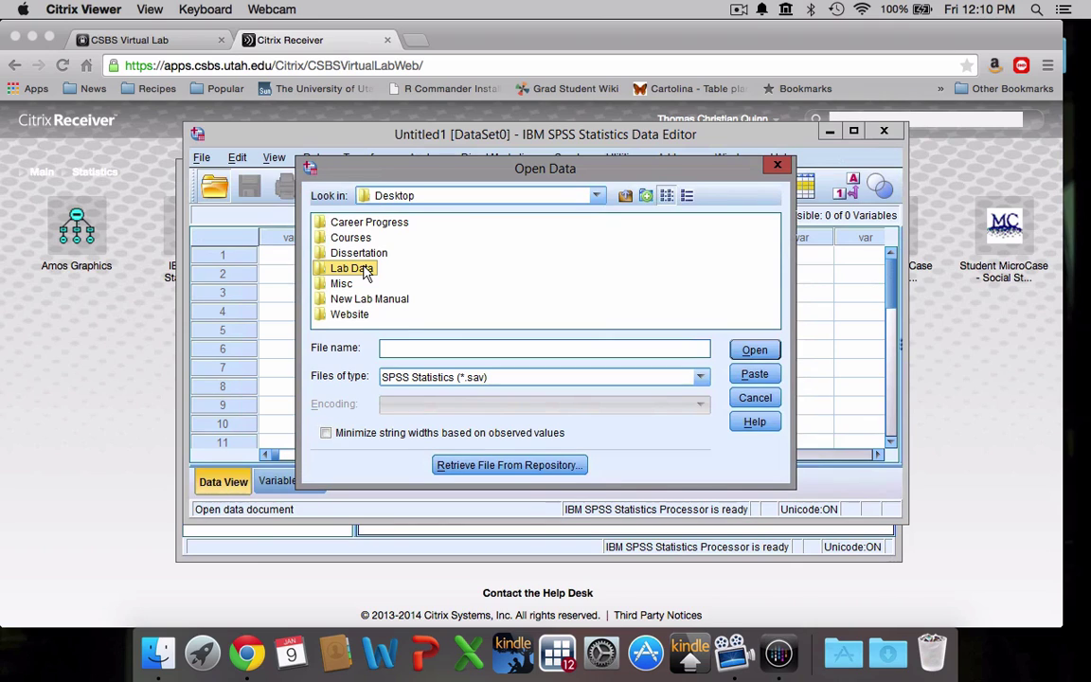
{"action": "left_click", "coordinate": [365, 270]}
{"action": "left_click", "coordinate": [431, 283]}
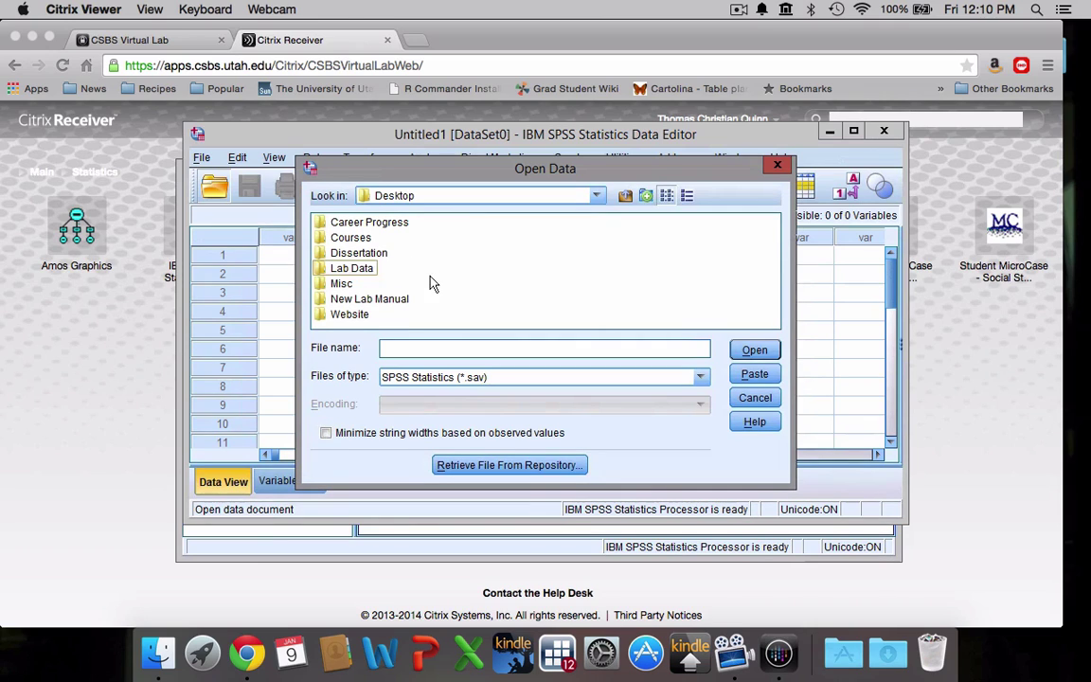
{"action": "left_click", "coordinate": [358, 269]}
{"action": "double_click", "coordinate": [365, 269]}
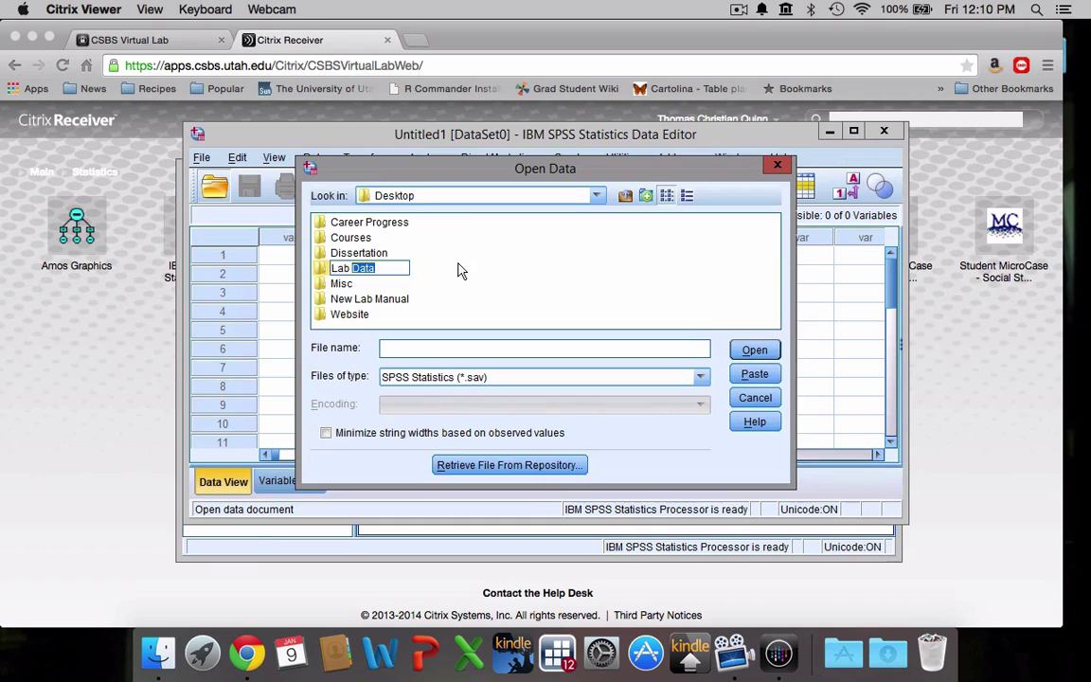
{"action": "left_click", "coordinate": [320, 271]}
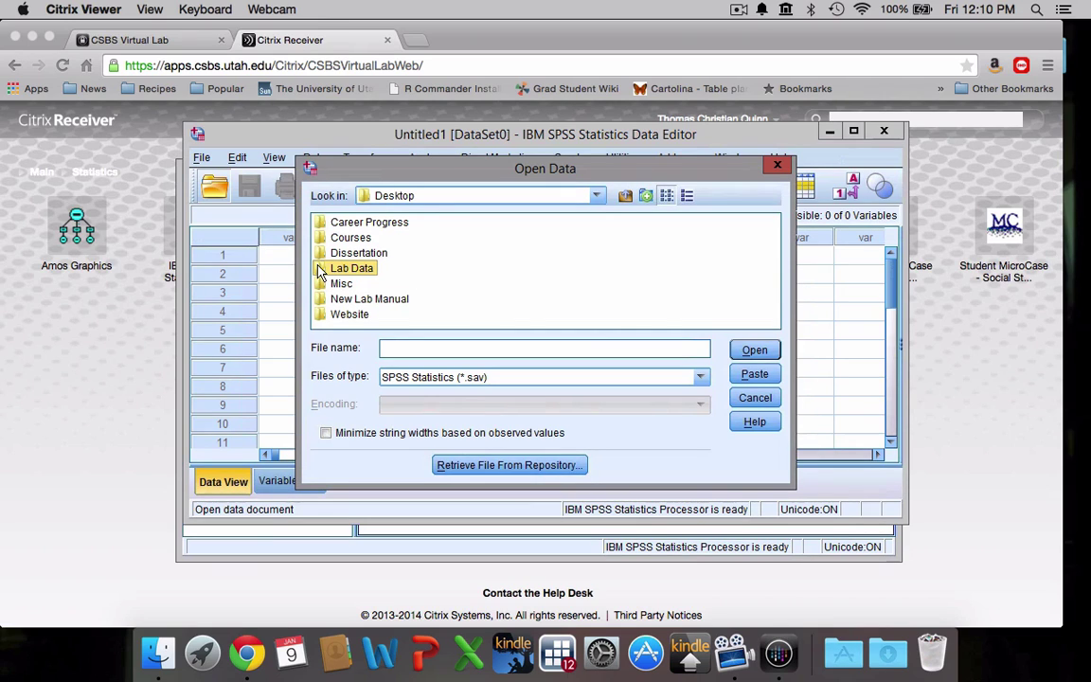
{"action": "double_click", "coordinate": [321, 269]}
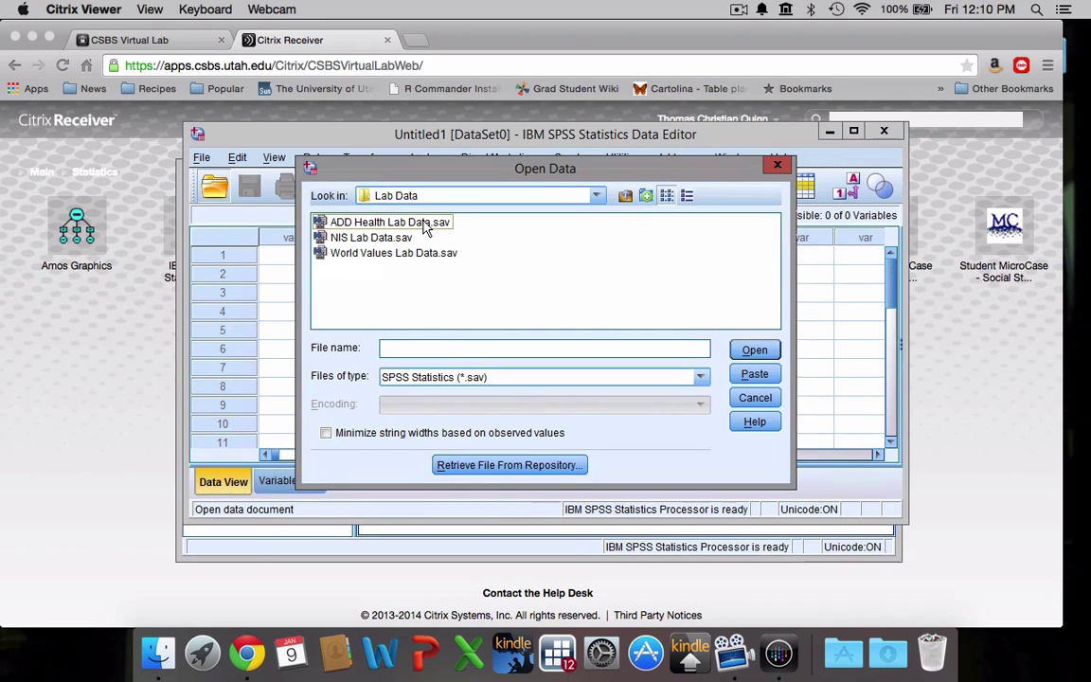
{"action": "left_click", "coordinate": [425, 225]}
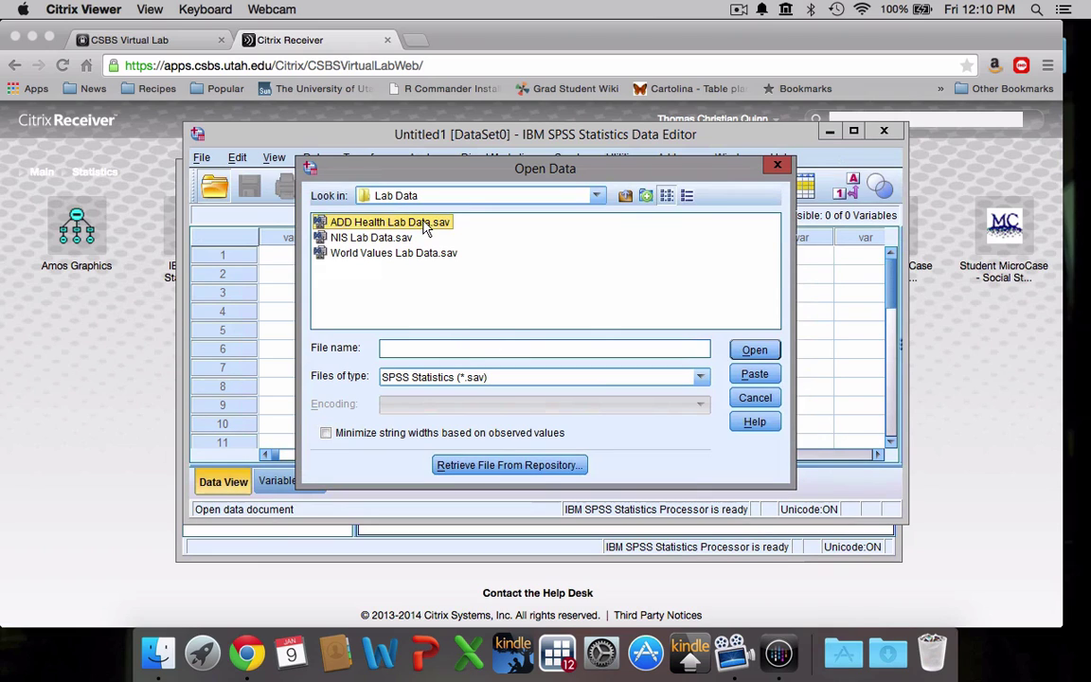
Load ADD Health Lab Data.sav into the Data Editor, then bring up Open Data again
{"action": "left_click", "coordinate": [769, 351]}
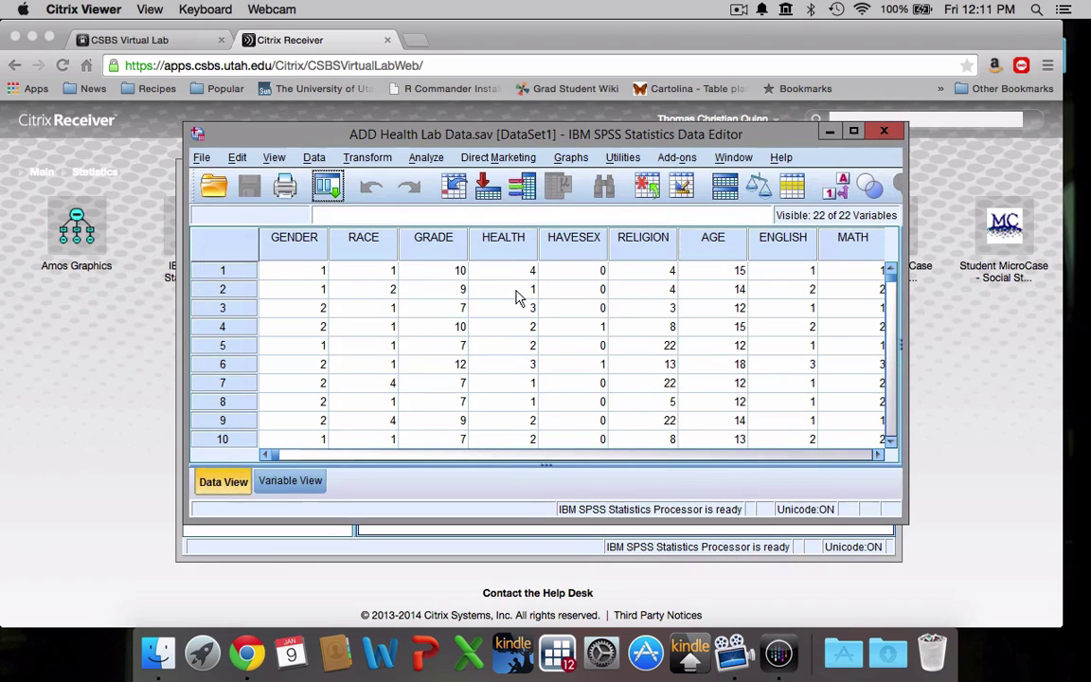
{"action": "left_click", "coordinate": [214, 184]}
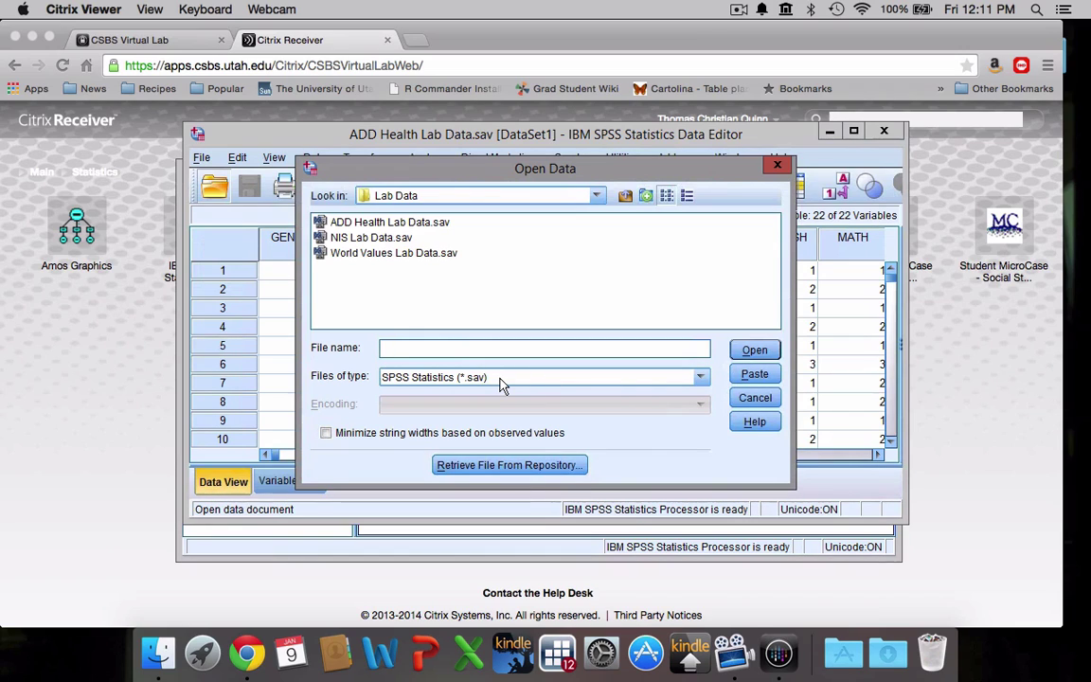
Look through the Files of type list, then close Open Data without opening a file
{"action": "left_click", "coordinate": [703, 382]}
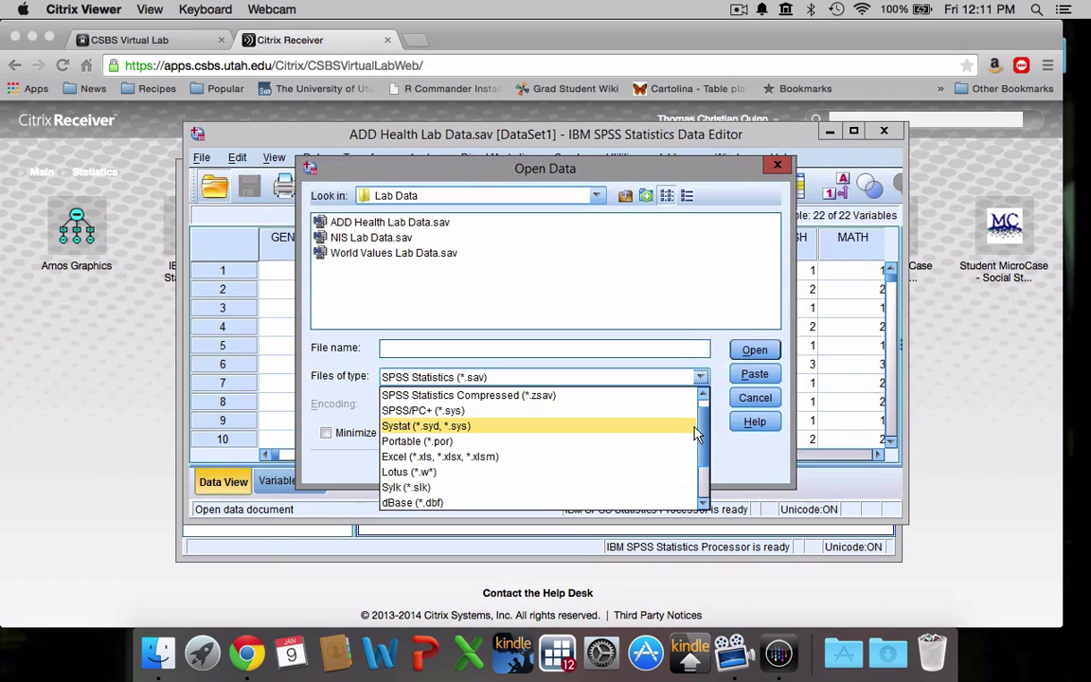
{"action": "scroll", "coordinate": [699, 433], "scroll_direction": "down", "scroll_amount": 2}
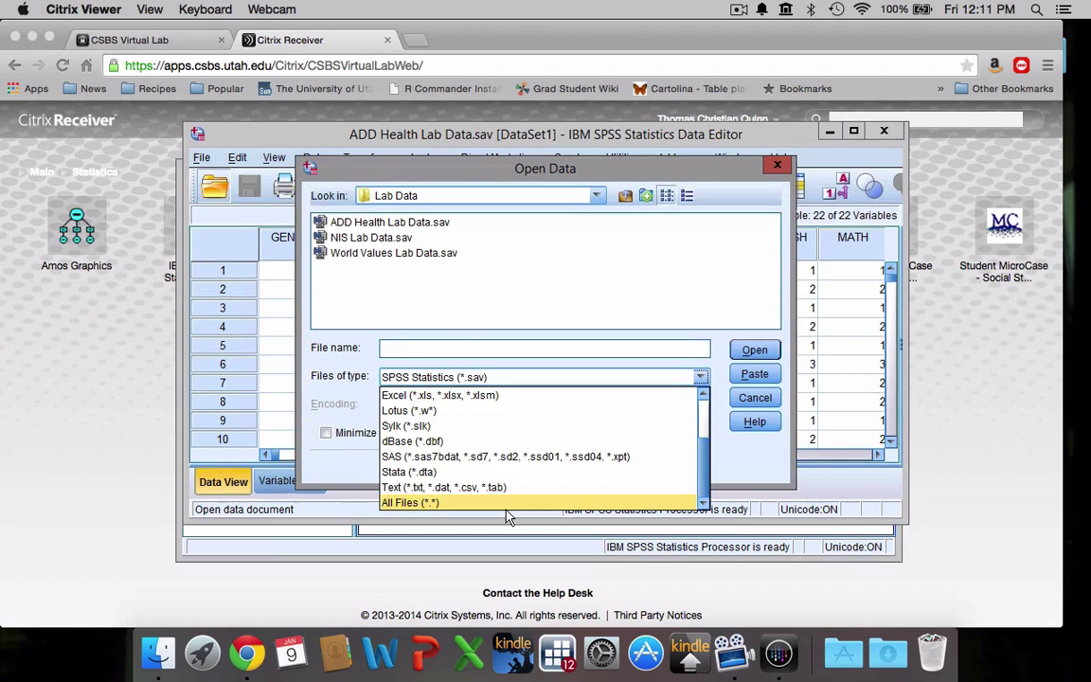
{"action": "left_click", "coordinate": [689, 276]}
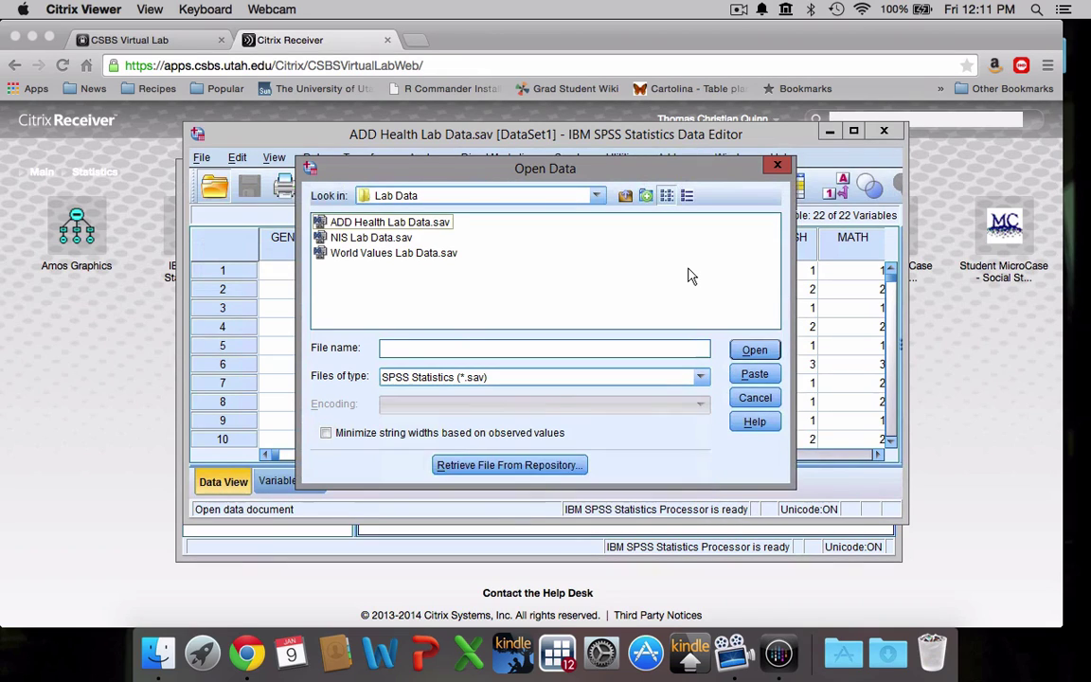
{"action": "left_click", "coordinate": [778, 167]}
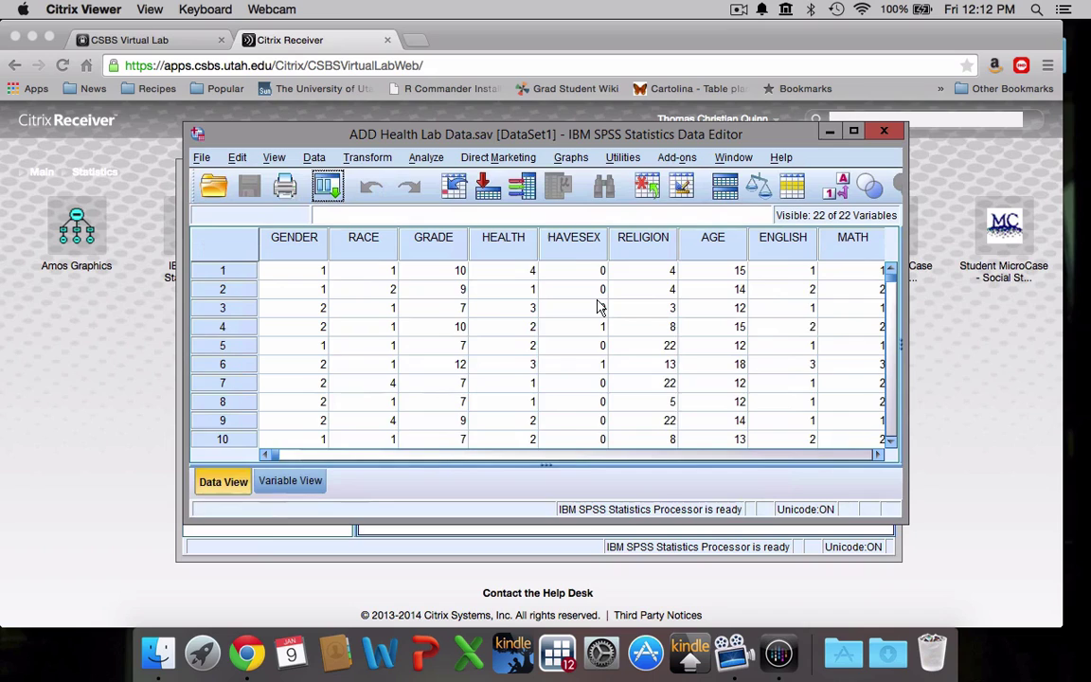
{"action": "scroll", "coordinate": [597, 306], "scroll_direction": "down", "scroll_amount": 3}
{"action": "scroll", "coordinate": [479, 300], "scroll_direction": "up", "scroll_amount": 3}
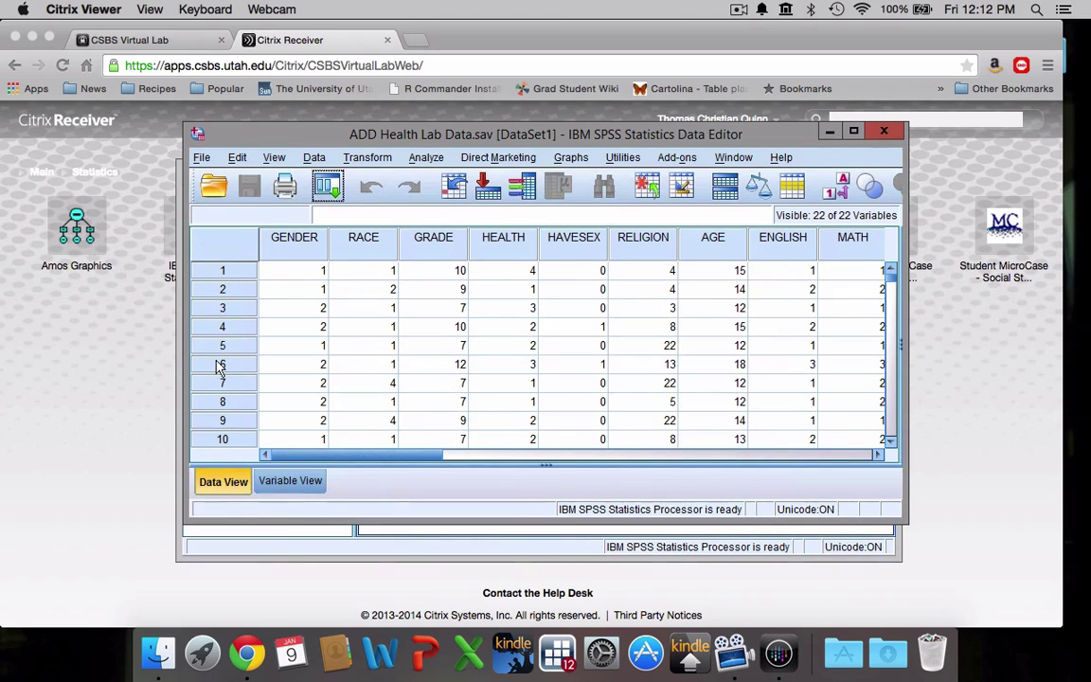
{"action": "scroll", "coordinate": [218, 368], "scroll_direction": "down", "scroll_amount": 6}
{"action": "scroll", "coordinate": [218, 368], "scroll_direction": "up", "scroll_amount": 6}
Switch the Data Editor to Variable View to list the variable definitions
{"action": "left_click", "coordinate": [285, 483]}
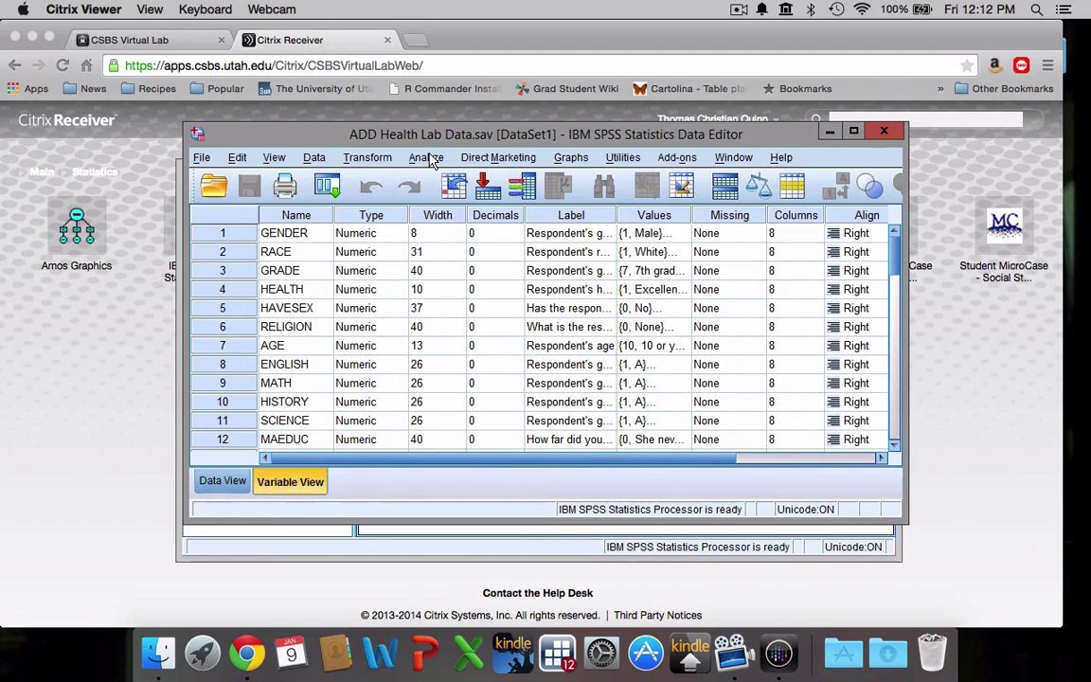
Create a Legacy Dialogs pie chart of case counts with slices defined by Respondent's gender [GENDER]
{"action": "left_click", "coordinate": [571, 158]}
{"action": "mouse_move", "coordinate": [701, 265]}
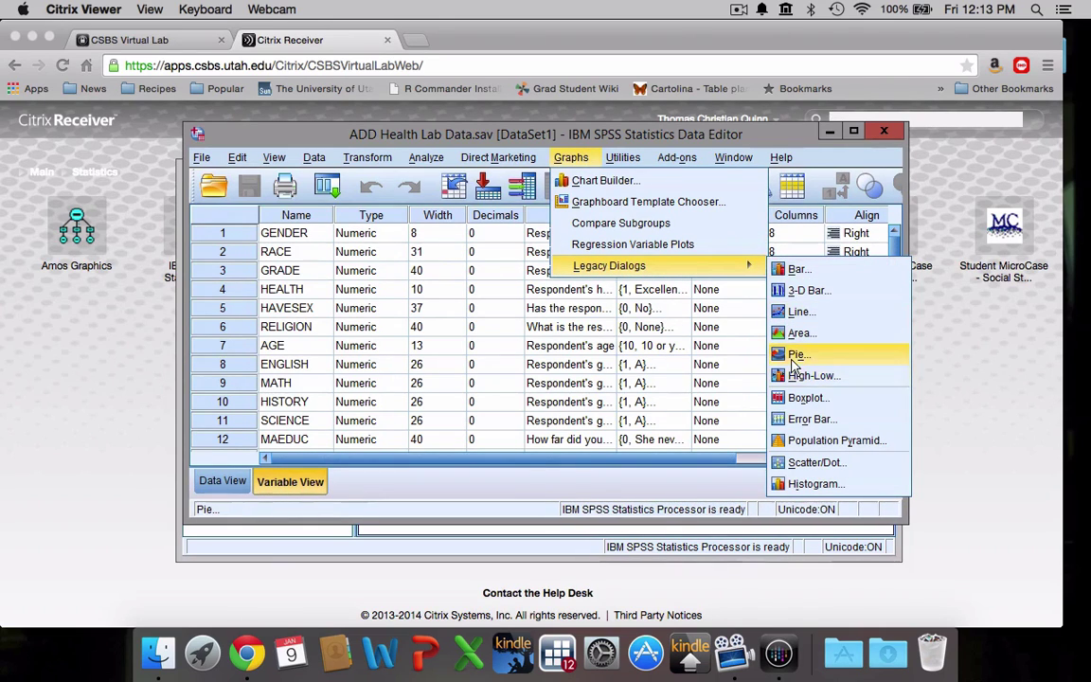
{"action": "left_click", "coordinate": [798, 354]}
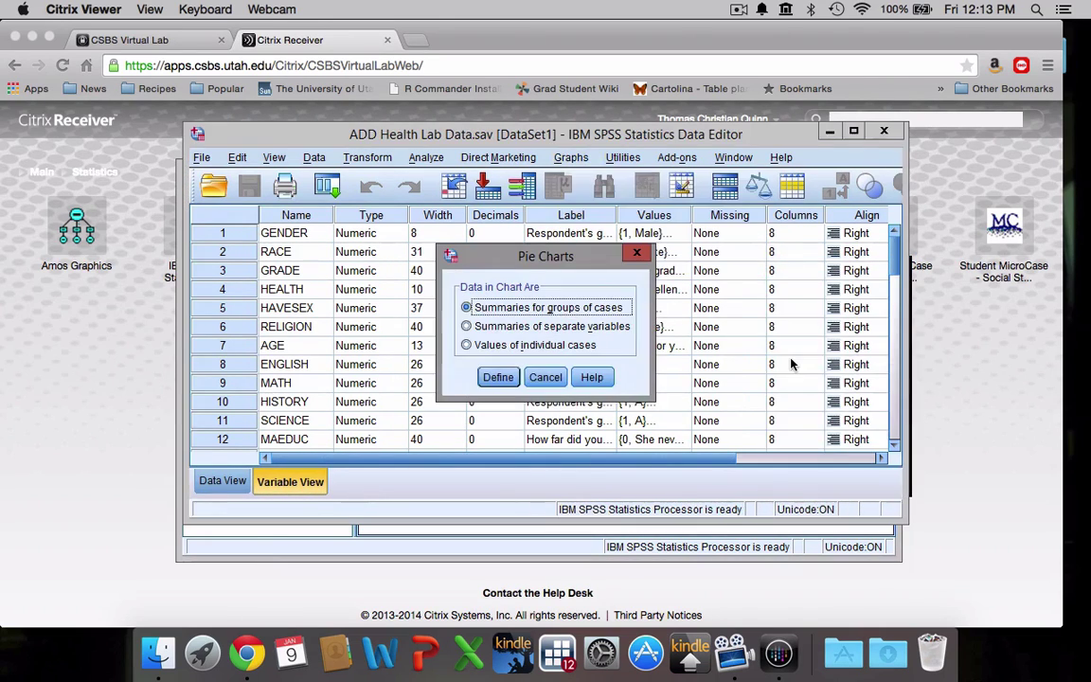
{"action": "left_click", "coordinate": [492, 378]}
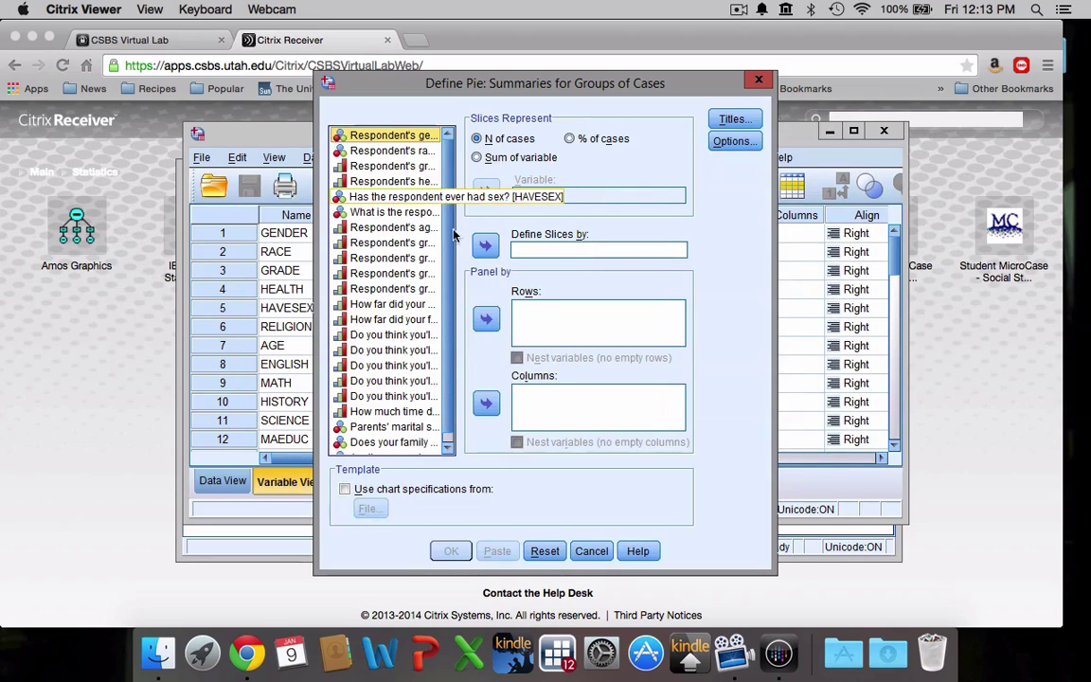
{"action": "left_click", "coordinate": [484, 247]}
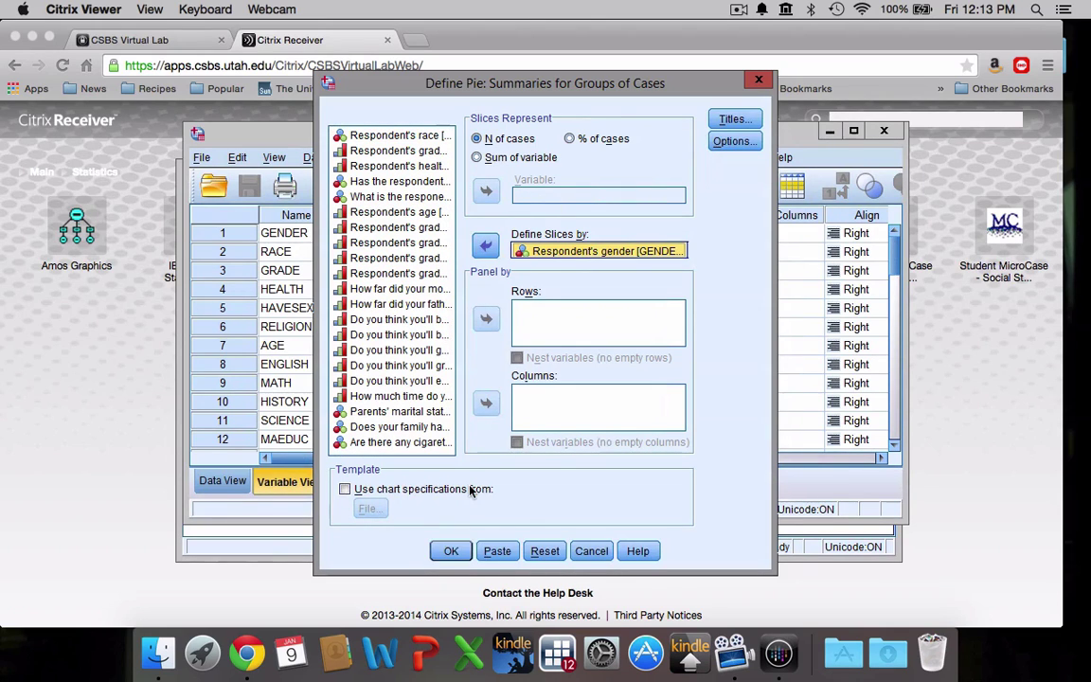
{"action": "left_click", "coordinate": [451, 552]}
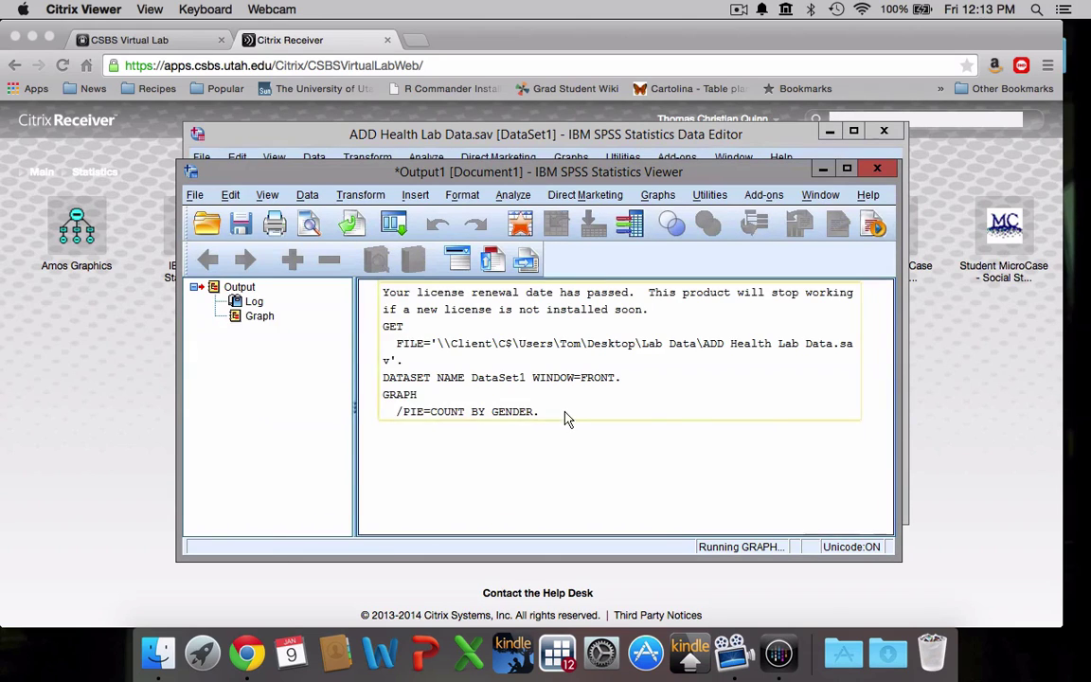
Scroll the Output Viewer down until the two-slice gender pie chart is in view
{"action": "scroll", "coordinate": [563, 339], "scroll_direction": "down", "scroll_amount": 5}
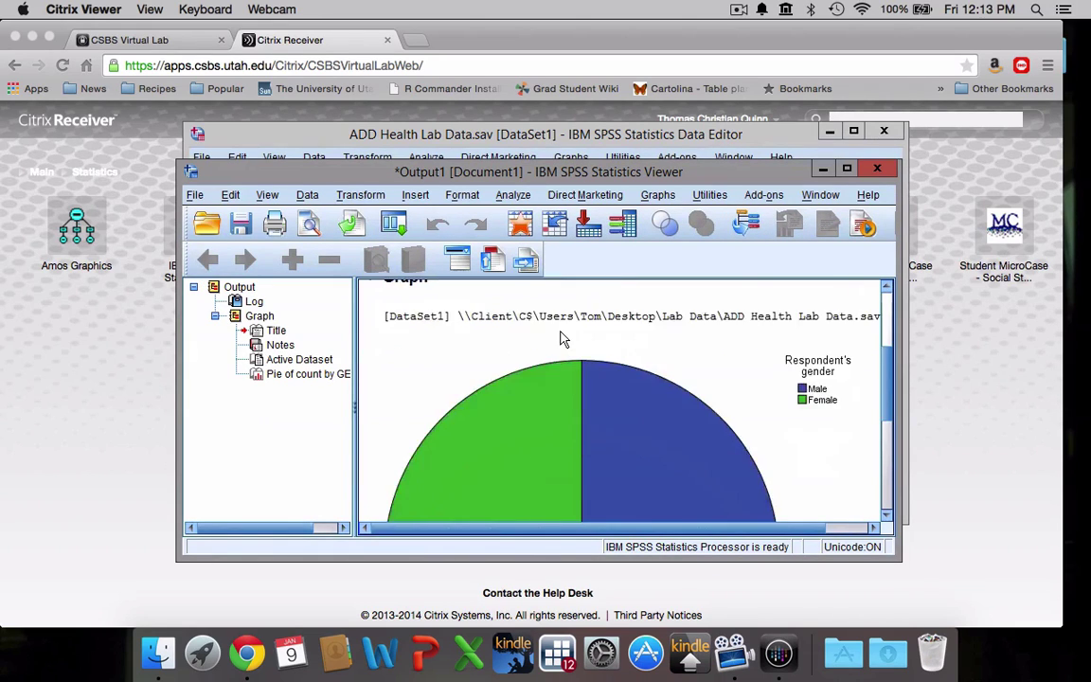
{"action": "scroll", "coordinate": [565, 337], "scroll_direction": "up", "scroll_amount": 5}
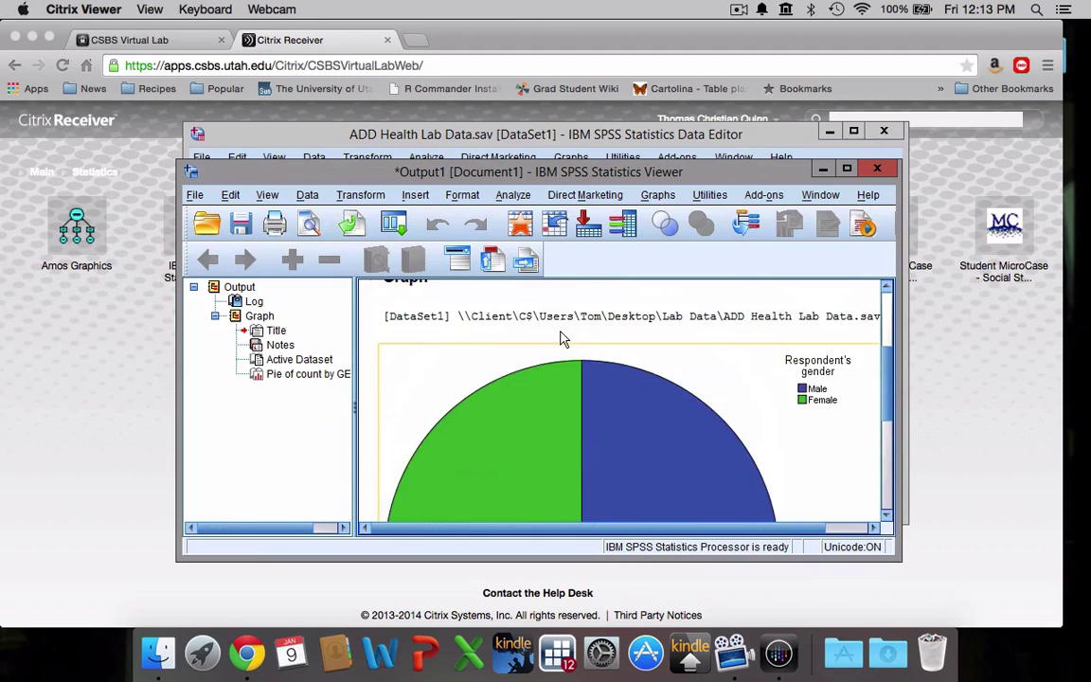
{"action": "scroll", "coordinate": [722, 331], "scroll_direction": "down", "scroll_amount": 3}
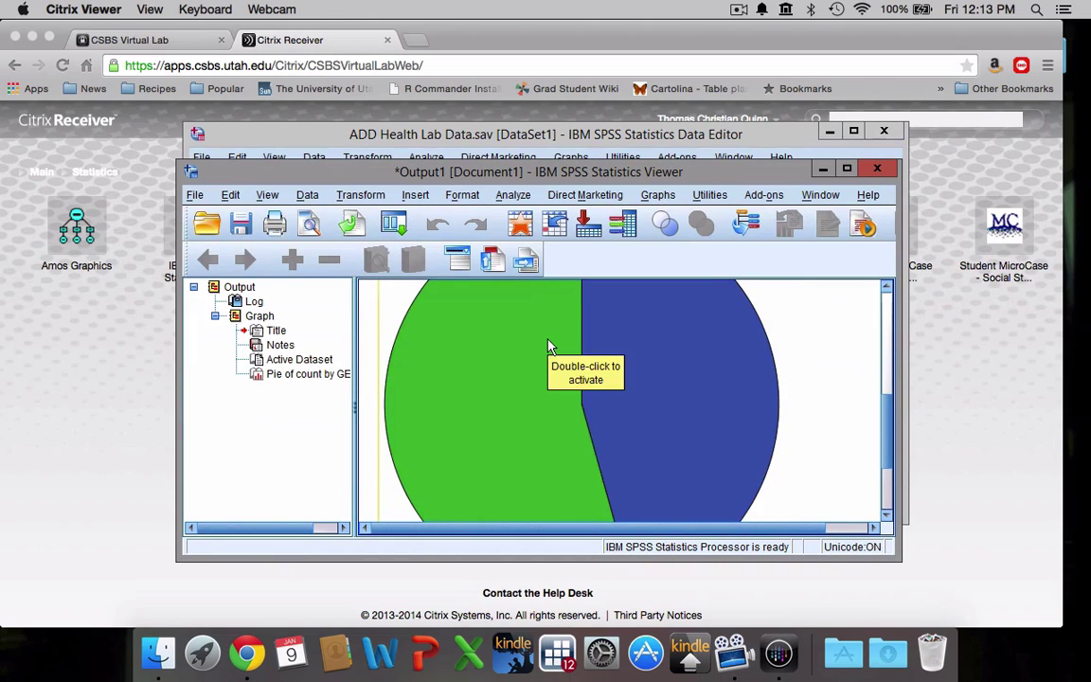
Start File > Export for the output and choose Word/RTF (*.doc) as the document type
{"action": "left_click", "coordinate": [195, 196]}
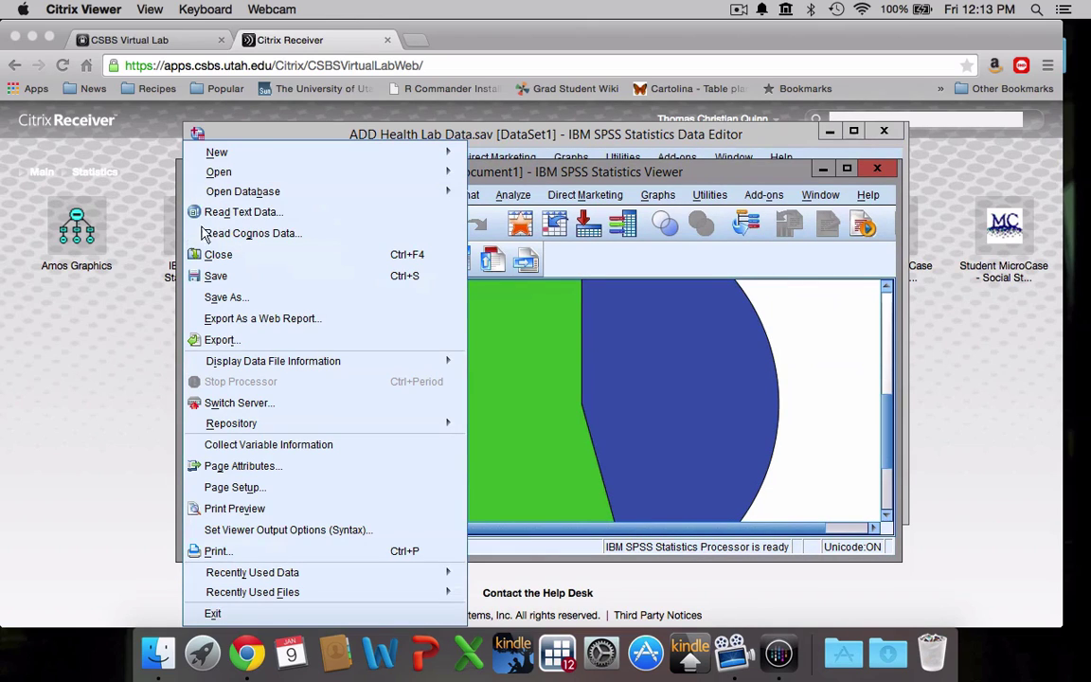
{"action": "left_click", "coordinate": [220, 340]}
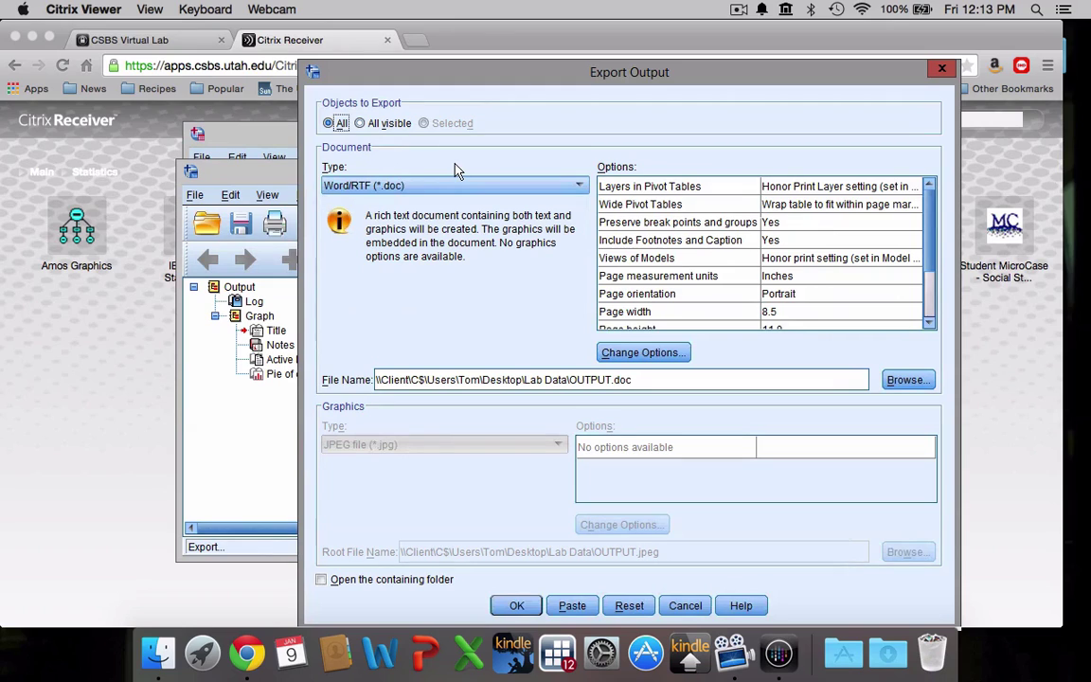
{"action": "left_click", "coordinate": [582, 189]}
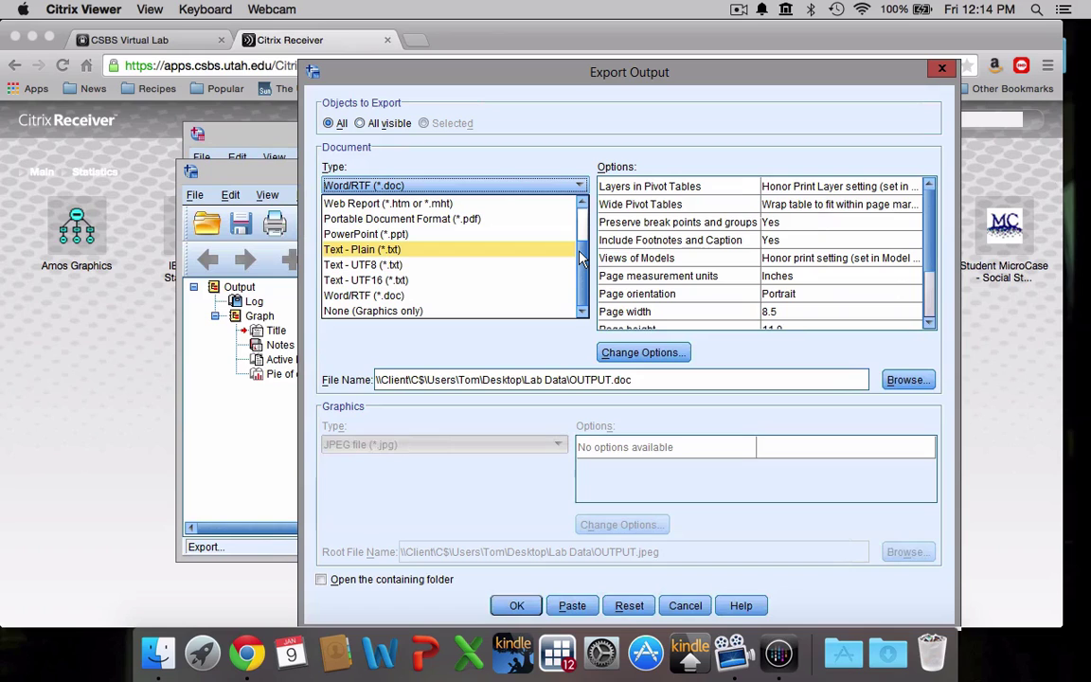
{"action": "left_click_drag", "start_coordinate": [582, 260], "coordinate": [580, 208]}
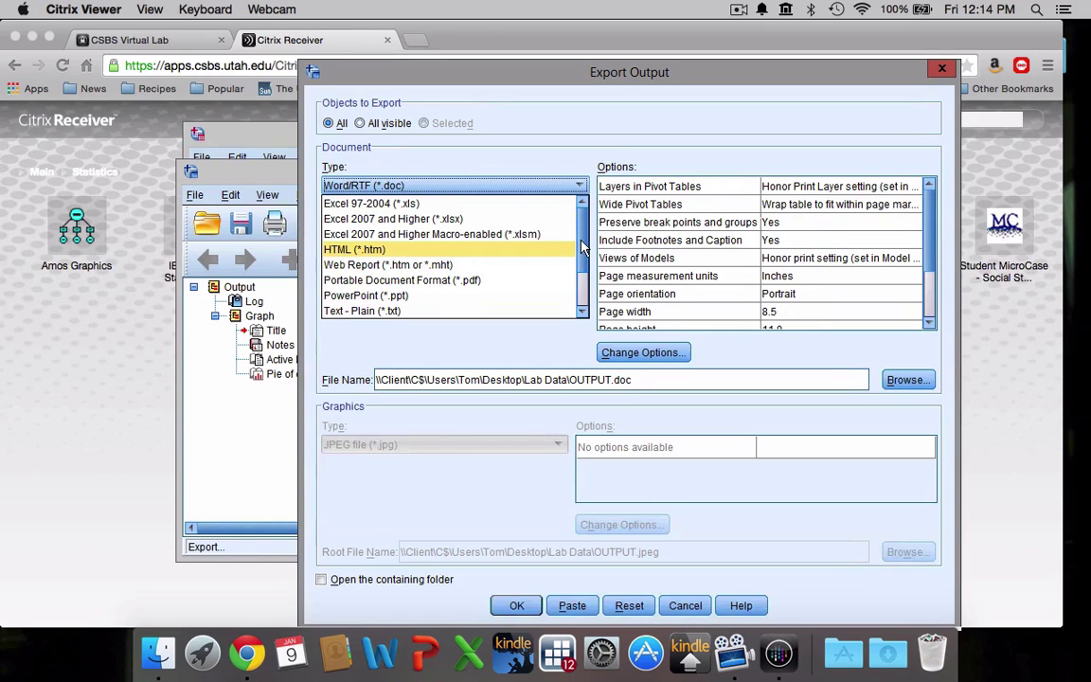
{"action": "scroll", "coordinate": [583, 246], "scroll_direction": "down", "scroll_amount": 3}
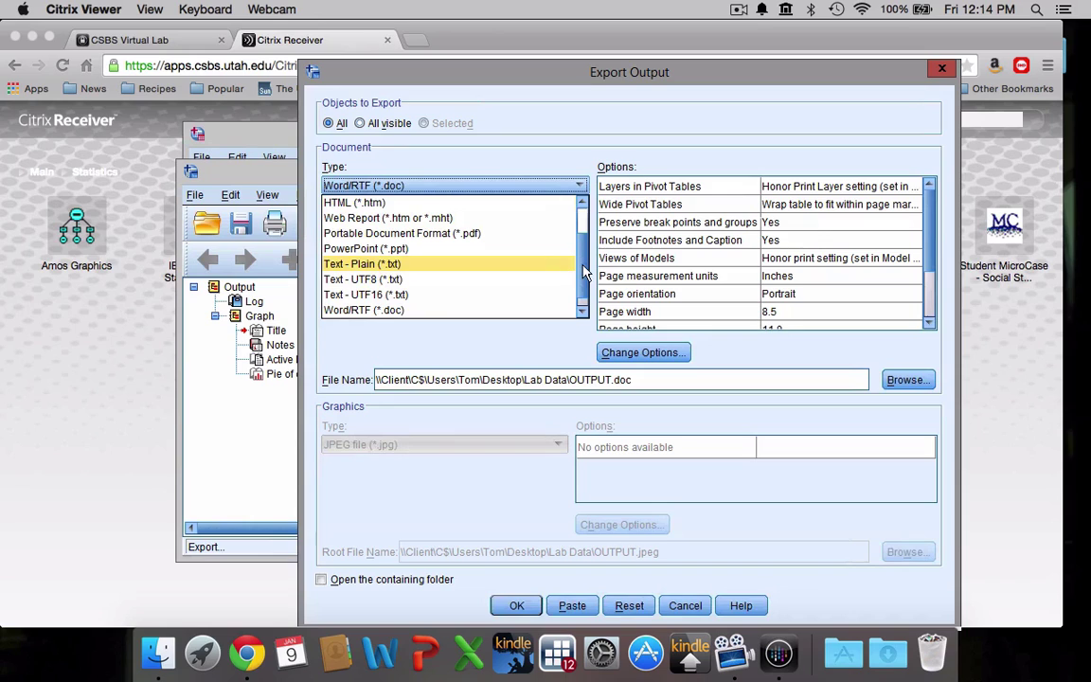
{"action": "scroll", "coordinate": [584, 273], "scroll_direction": "down", "scroll_amount": 1}
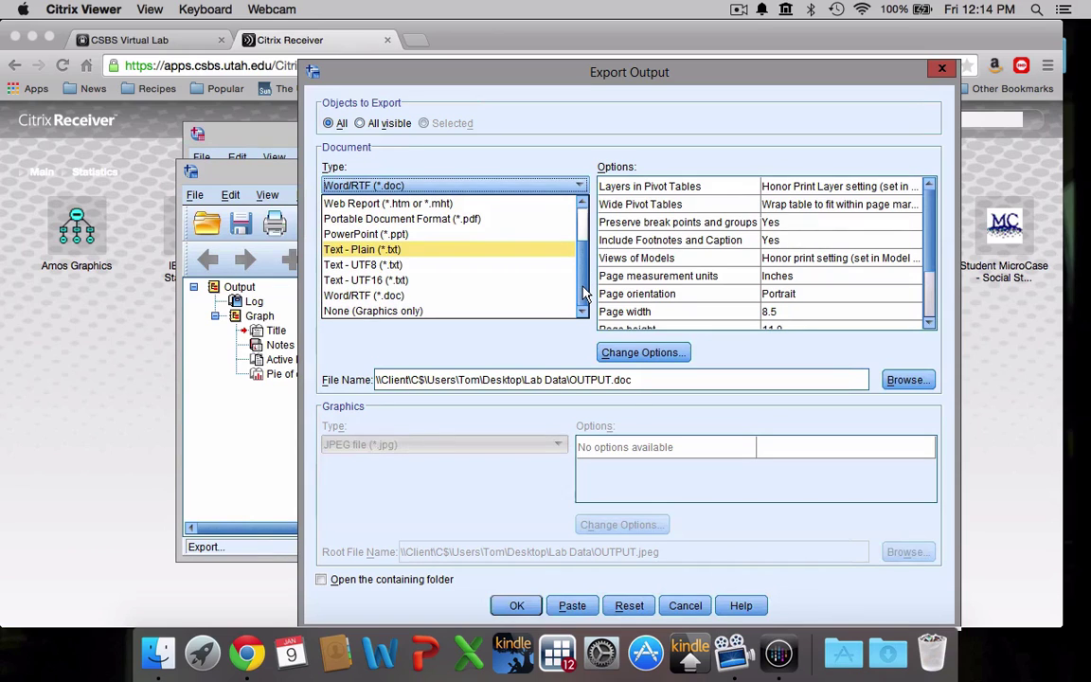
{"action": "left_click", "coordinate": [379, 295]}
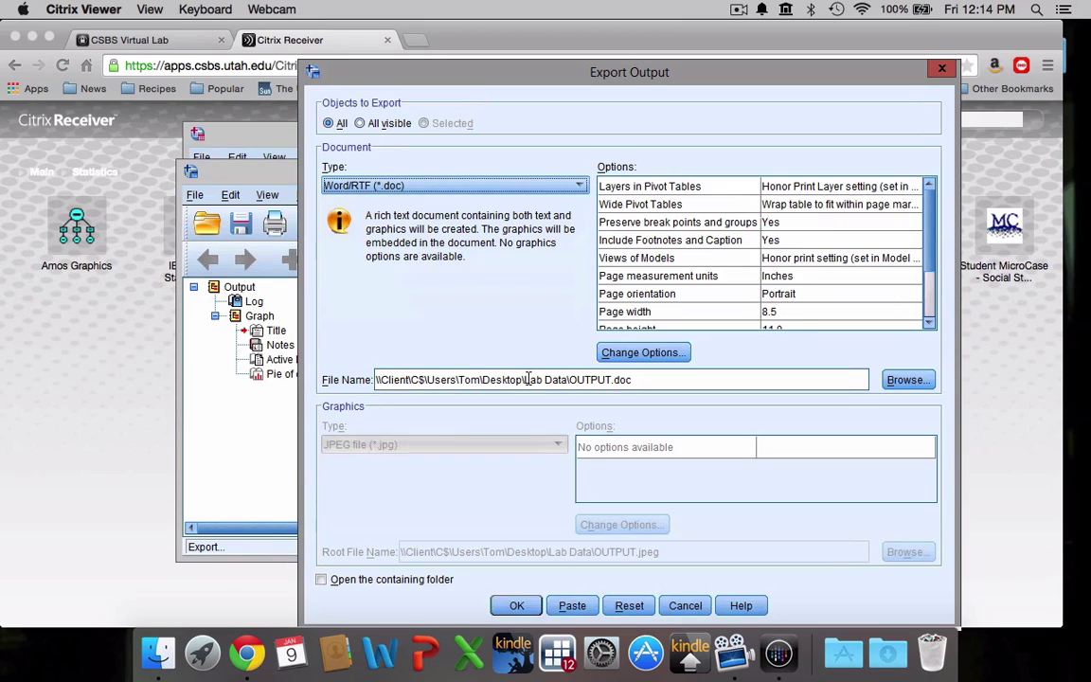
Replace the default OUTPUT file name with 'pie chart' and export to pie chart.doc in Lab Data
{"action": "left_click", "coordinate": [609, 379]}
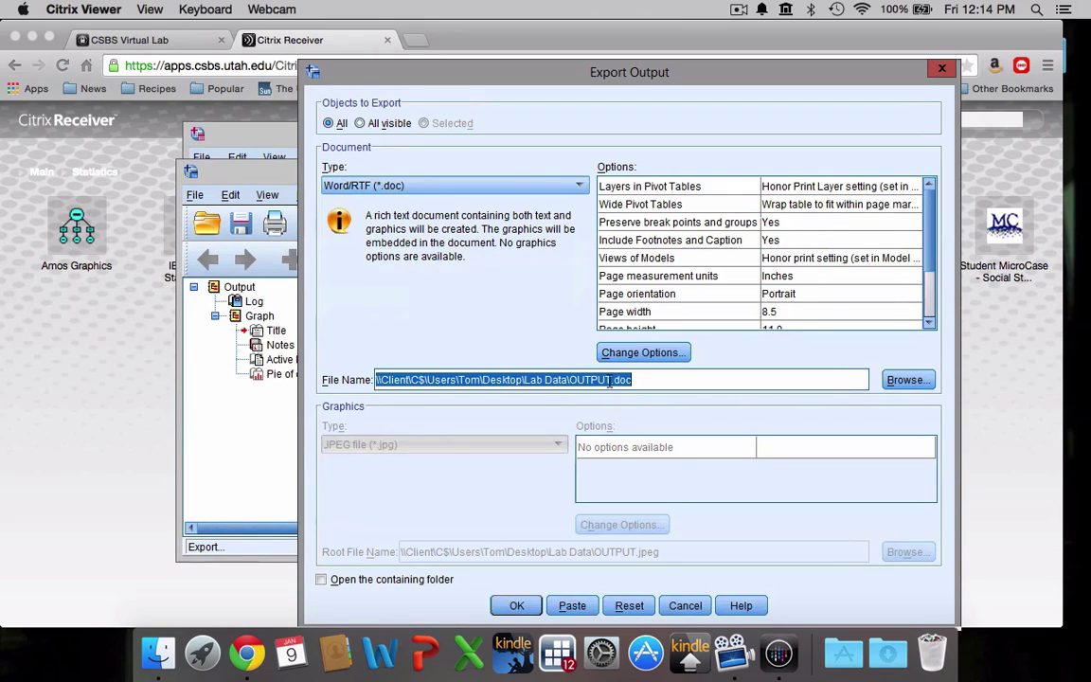
{"action": "left_click", "coordinate": [609, 380]}
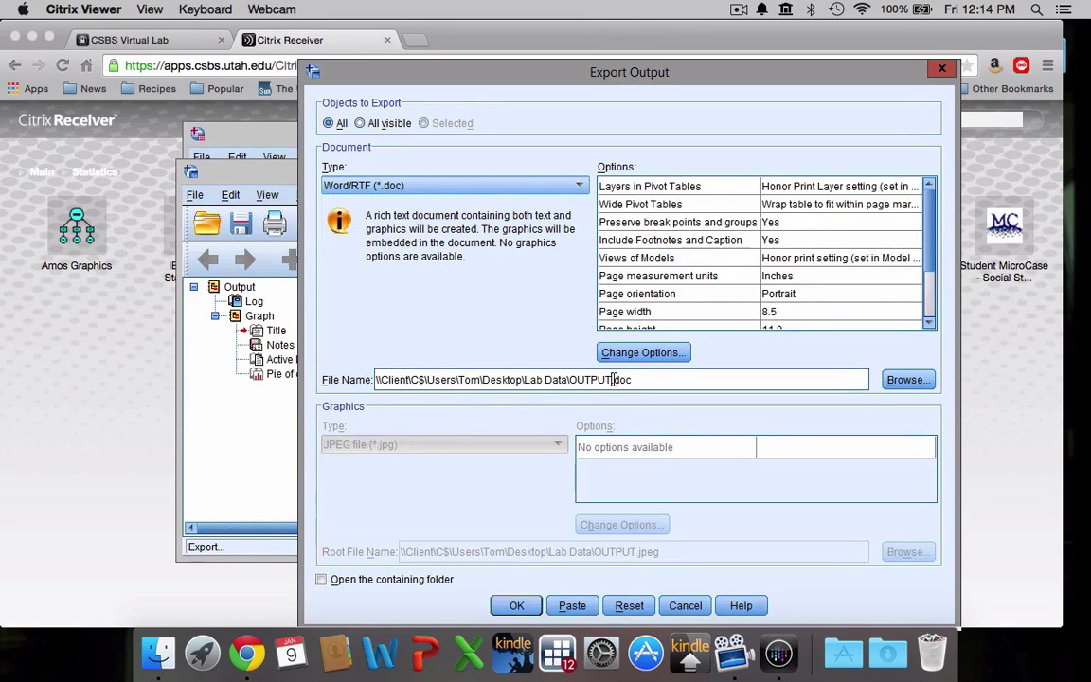
{"action": "key", "text": "BackSpace"}
{"action": "key", "text": "BackSpace"}
{"action": "key", "text": "BackSpace"}
{"action": "key", "text": "BackSpace"}
{"action": "key", "text": "BackSpace"}
{"action": "key", "text": "BackSpace"}
{"action": "type", "text": "pie char"}
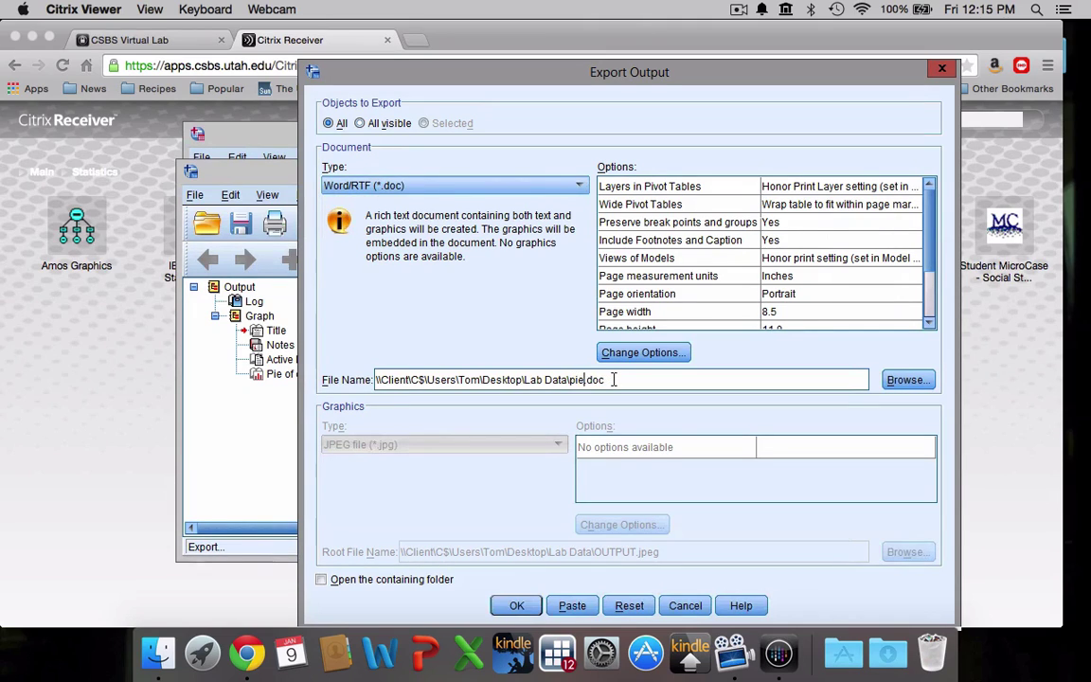
{"action": "type", "text": "t"}
{"action": "left_click", "coordinate": [516, 606]}
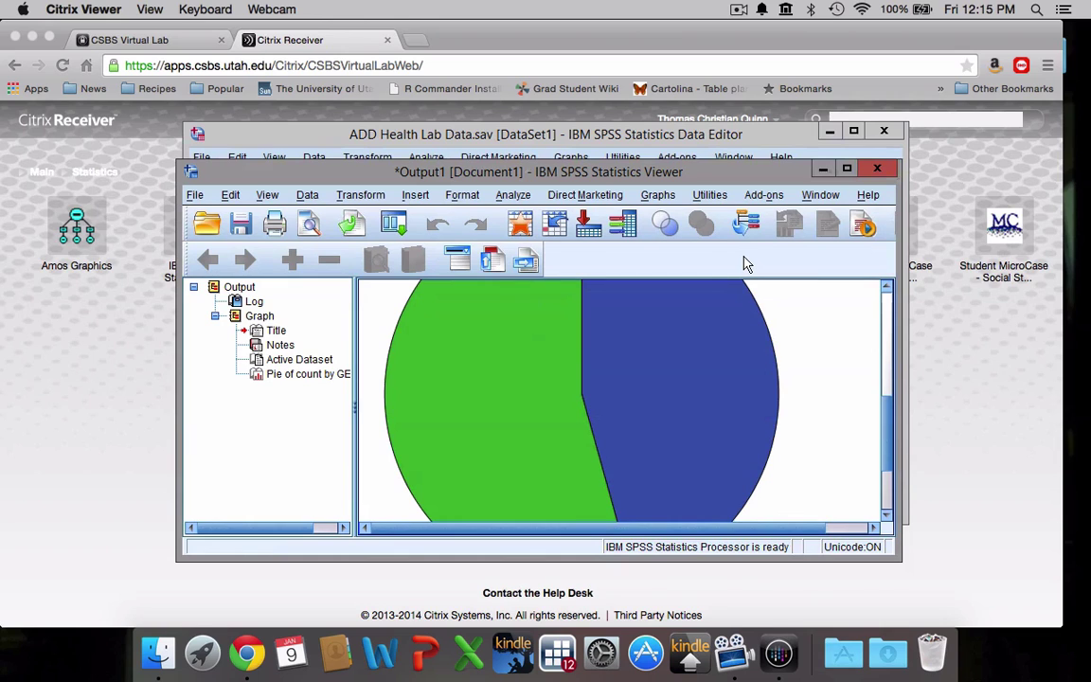
Open the Lab Data folder from the desktop, check that pie chart.doc is listed, then close it
{"action": "key", "text": "F11"}
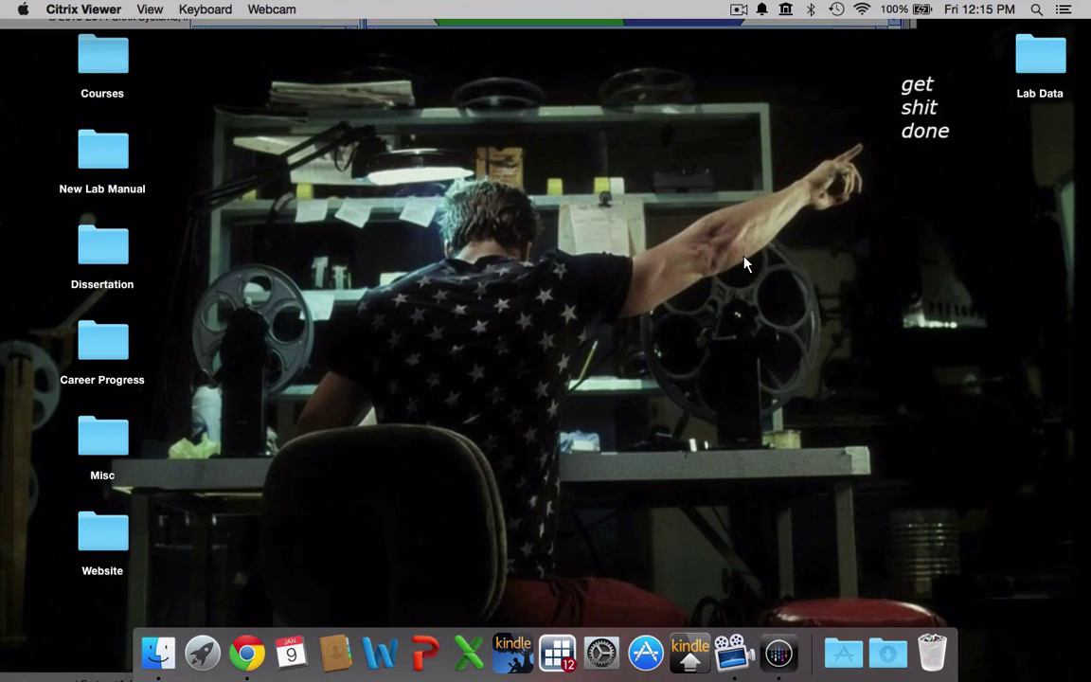
{"action": "left_click", "coordinate": [1042, 64]}
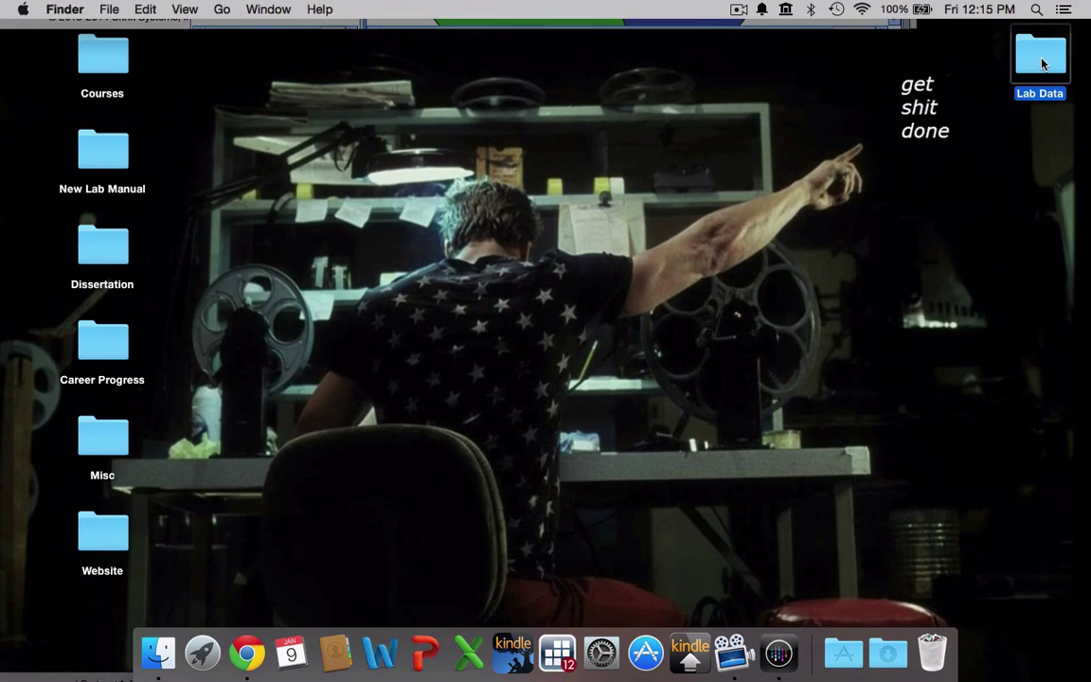
{"action": "double_click", "coordinate": [1042, 65]}
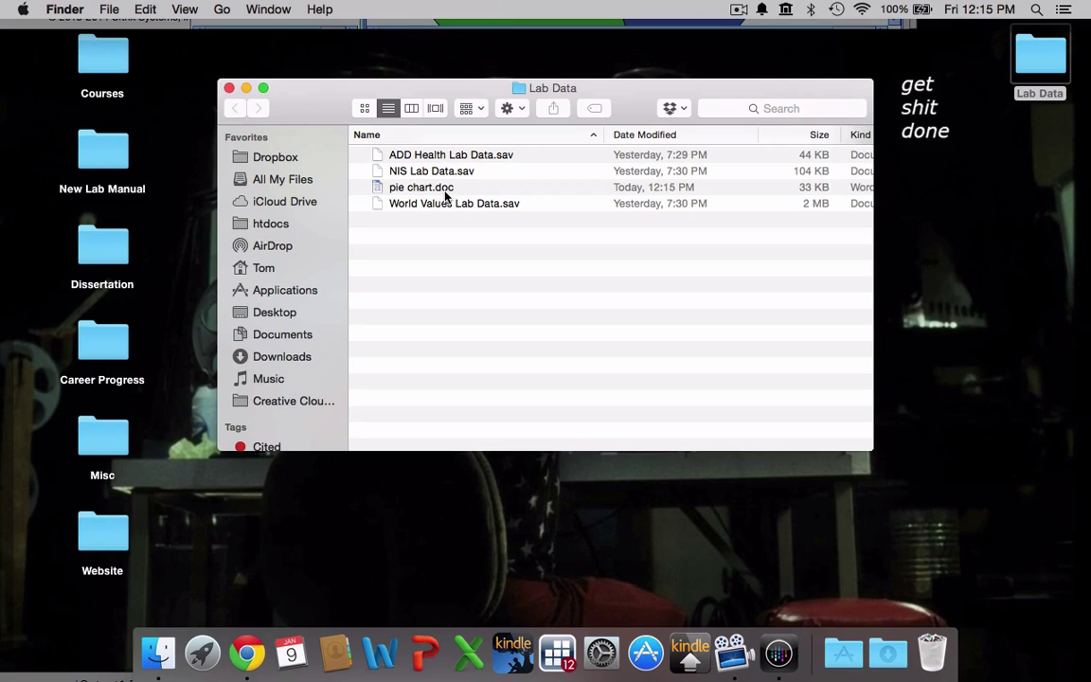
{"action": "left_click", "coordinate": [230, 88]}
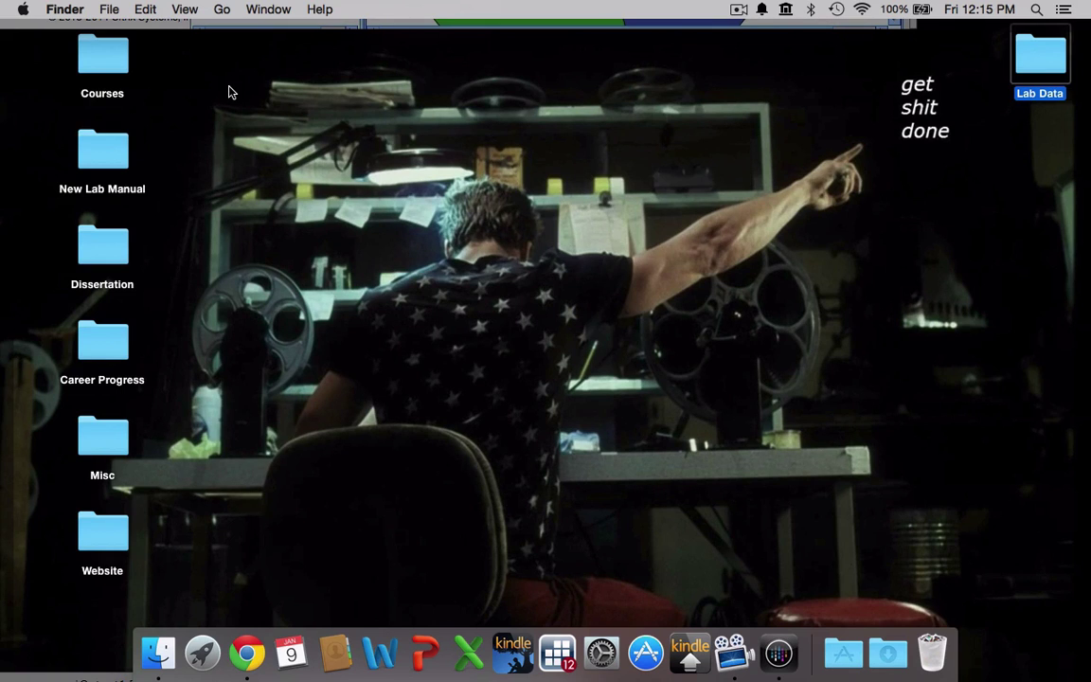
Press F11 to bring the SPSS Output Viewer with the pie chart back over the desktop
{"action": "key", "text": "F11"}
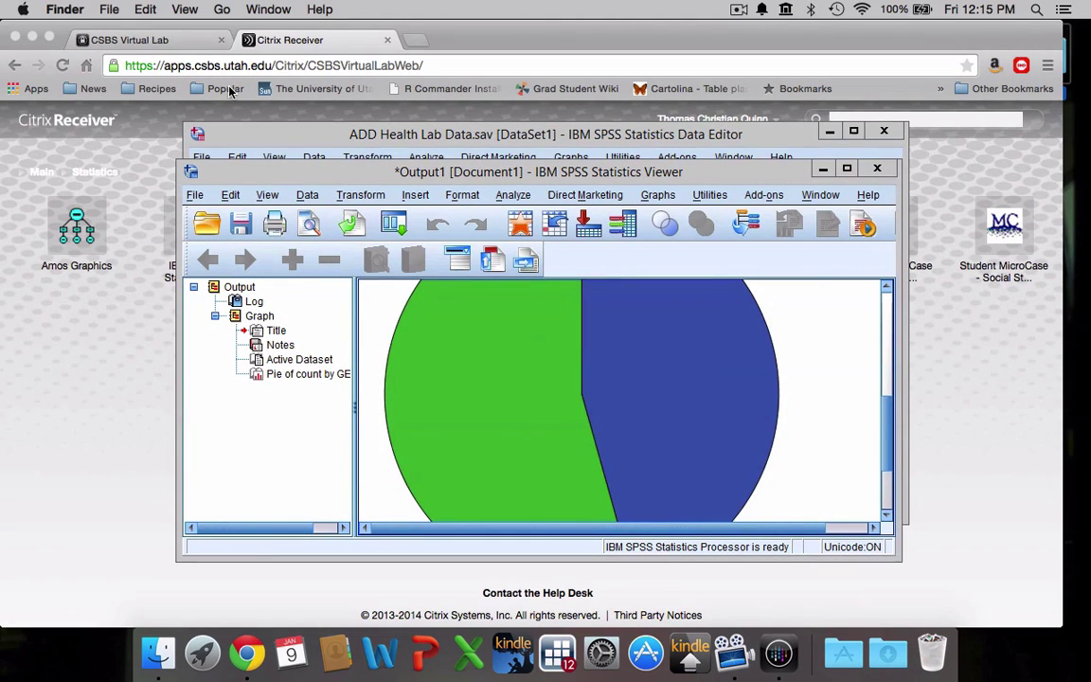